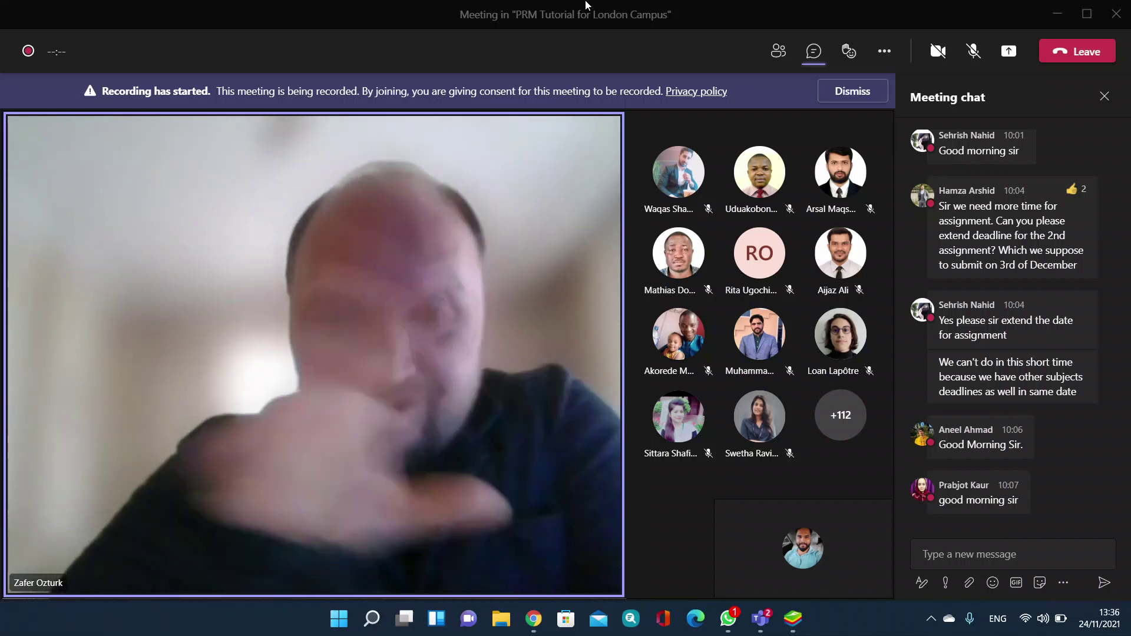
# Hide the meeting chat and examine the project network diagram and activity durations table on Sheet1 of the Lab 3 workbook.
pyautogui.click(815, 54)
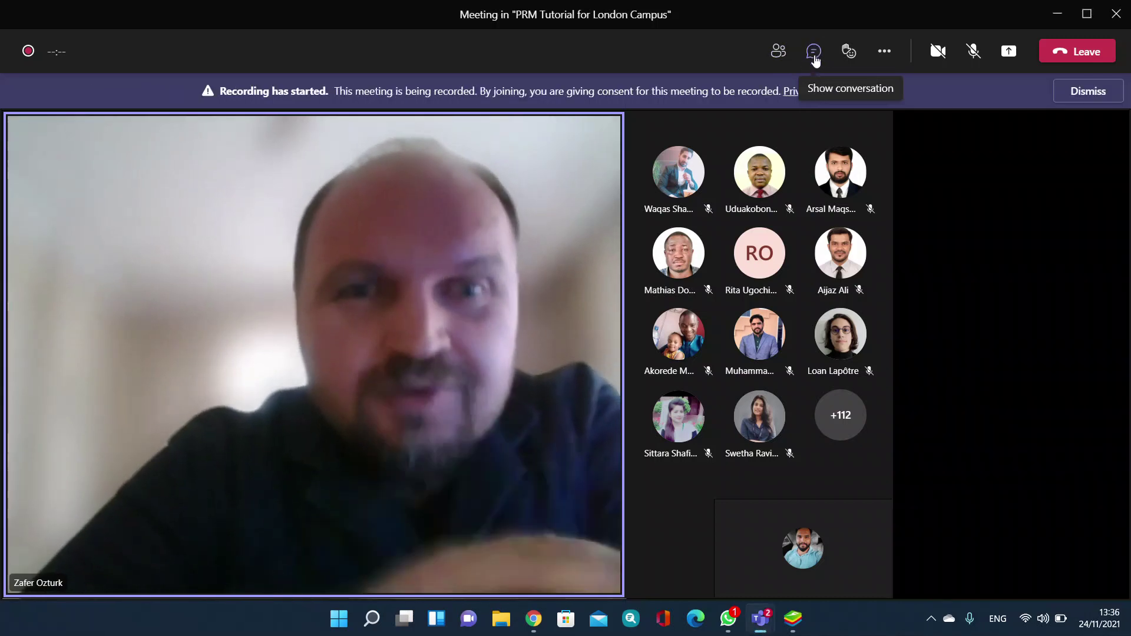
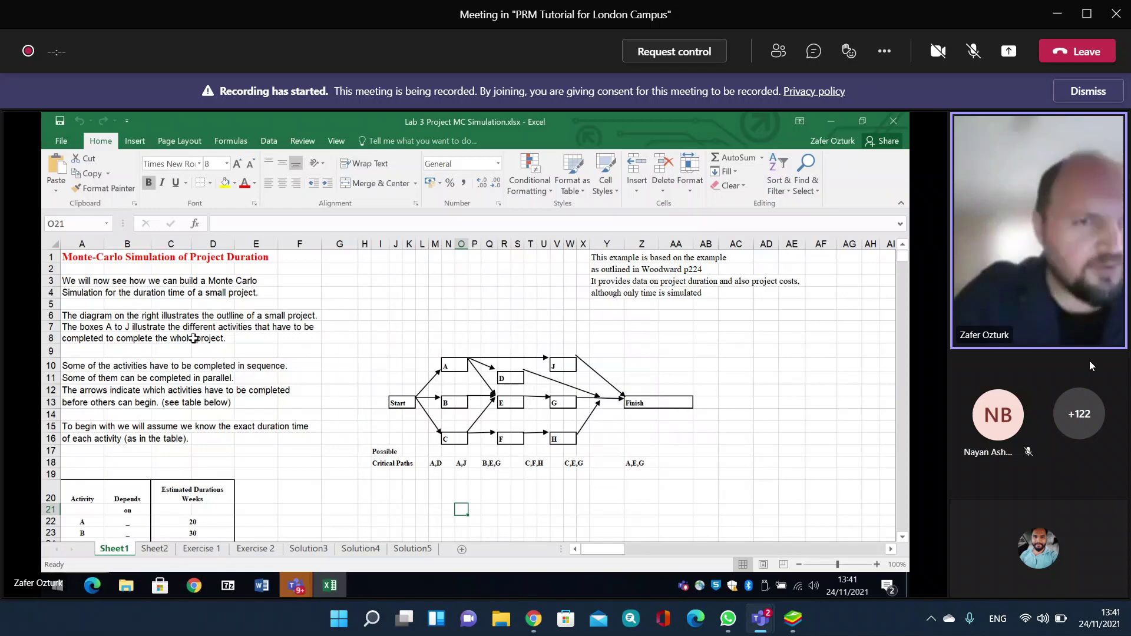
pyautogui.scroll(-2, 193, 338)
pyautogui.scroll(-1, 193, 337)
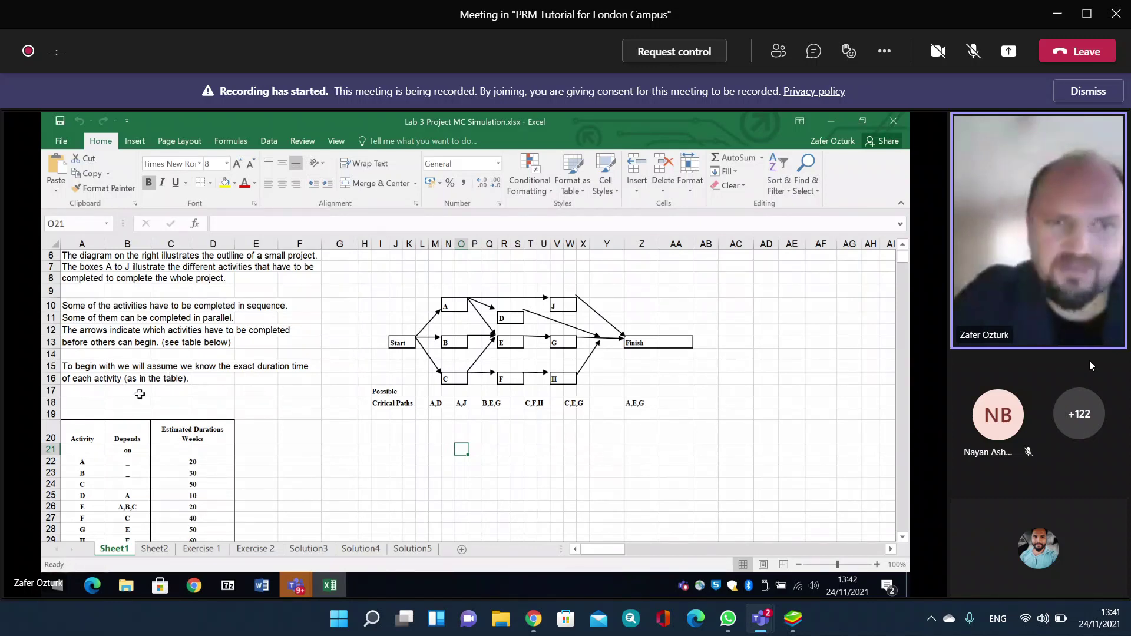
pyautogui.scroll(-3, 241, 400)
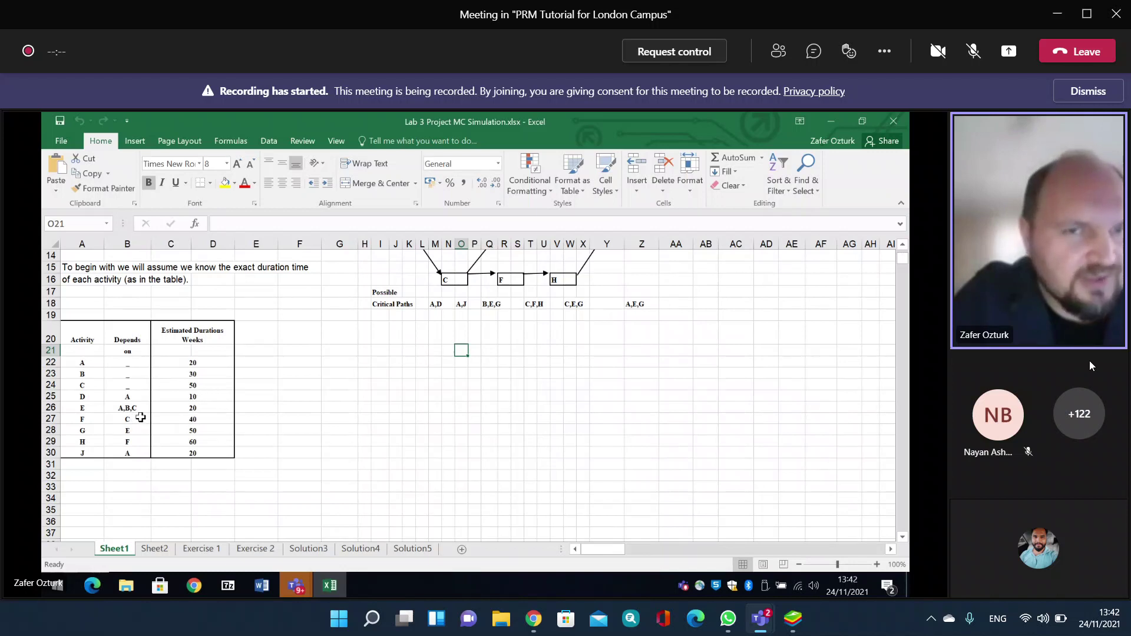
pyautogui.hscroll(3, 321, 419)
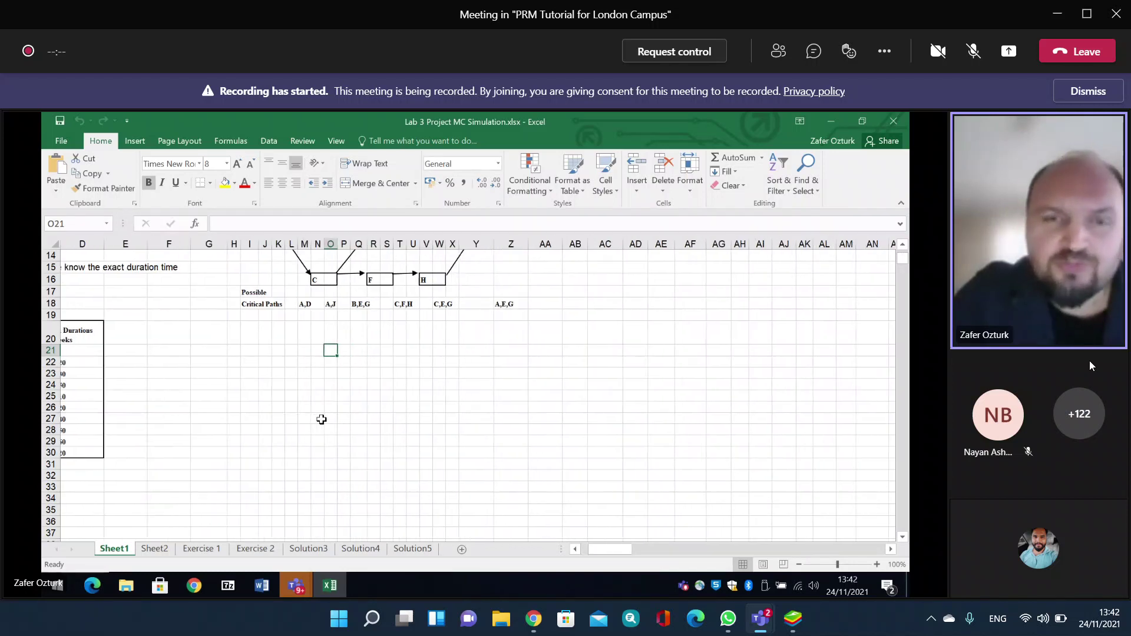
pyautogui.scroll(5, 322, 419)
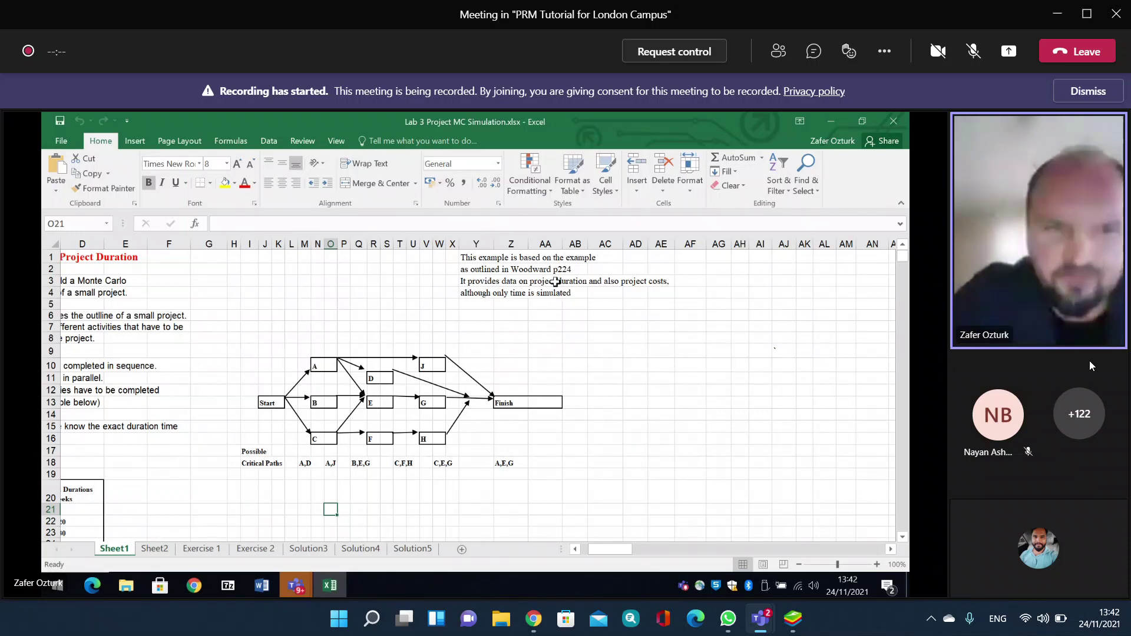
# Review the path durations and the note on Sheet2, and view the uncertainty problem on the Exercise 1 sheet.
pyautogui.click(156, 548)
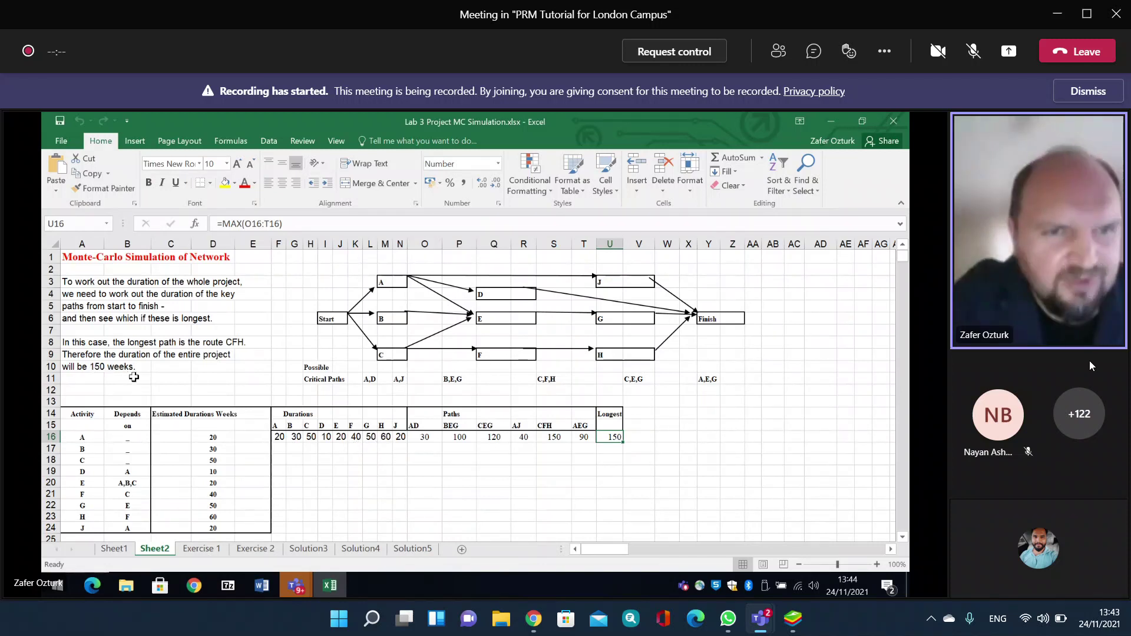
pyautogui.scroll(-3, 134, 377)
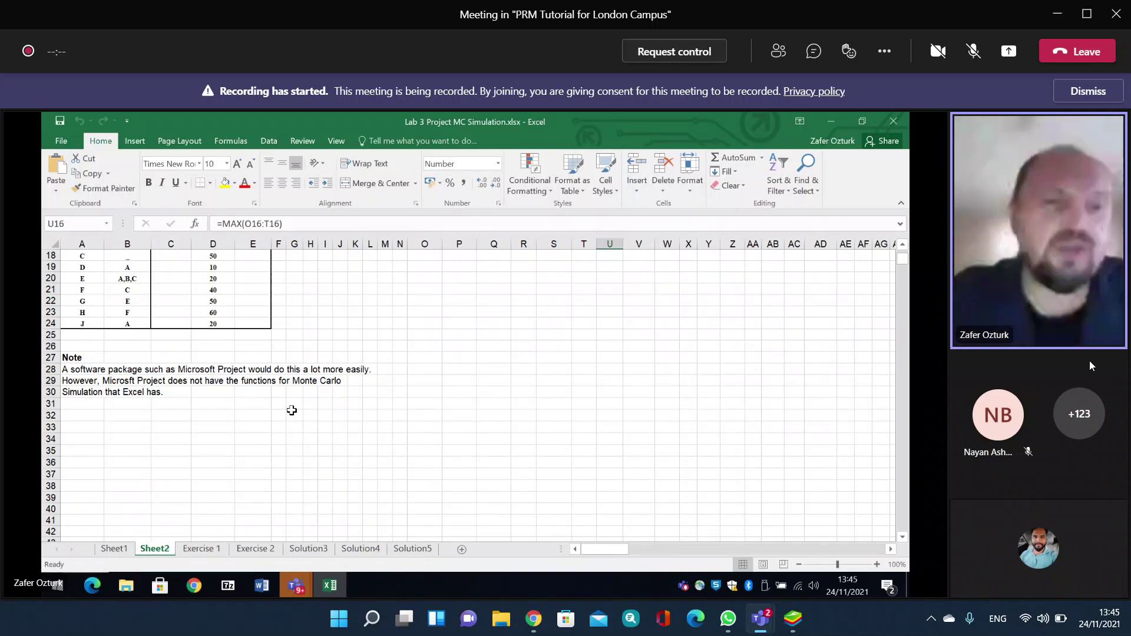
pyautogui.scroll(4, 212, 434)
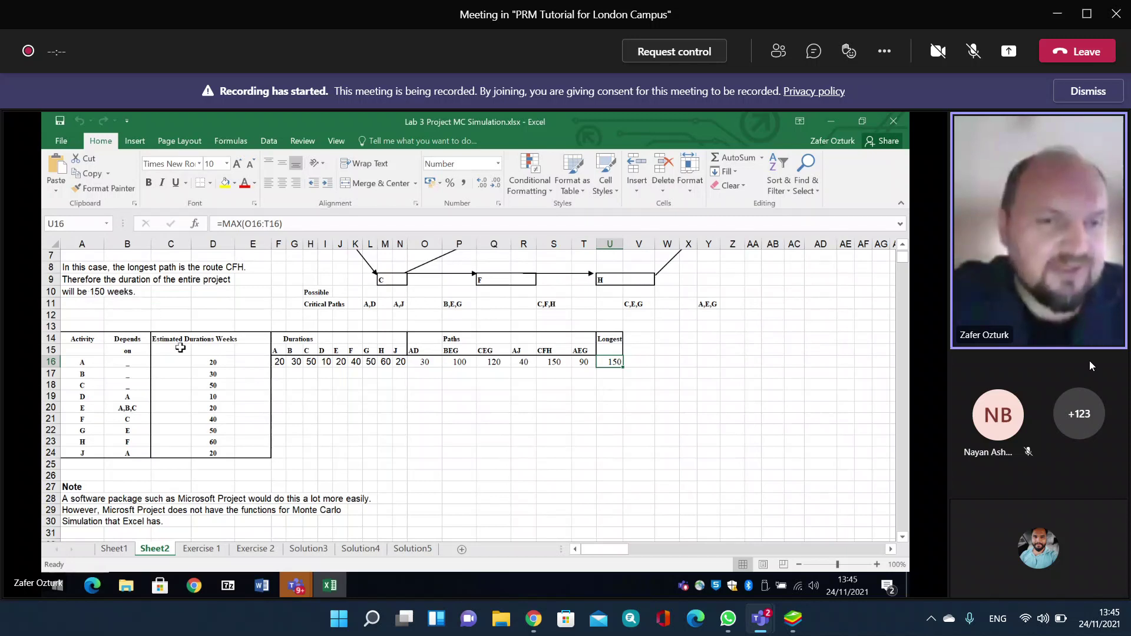
pyautogui.click(210, 552)
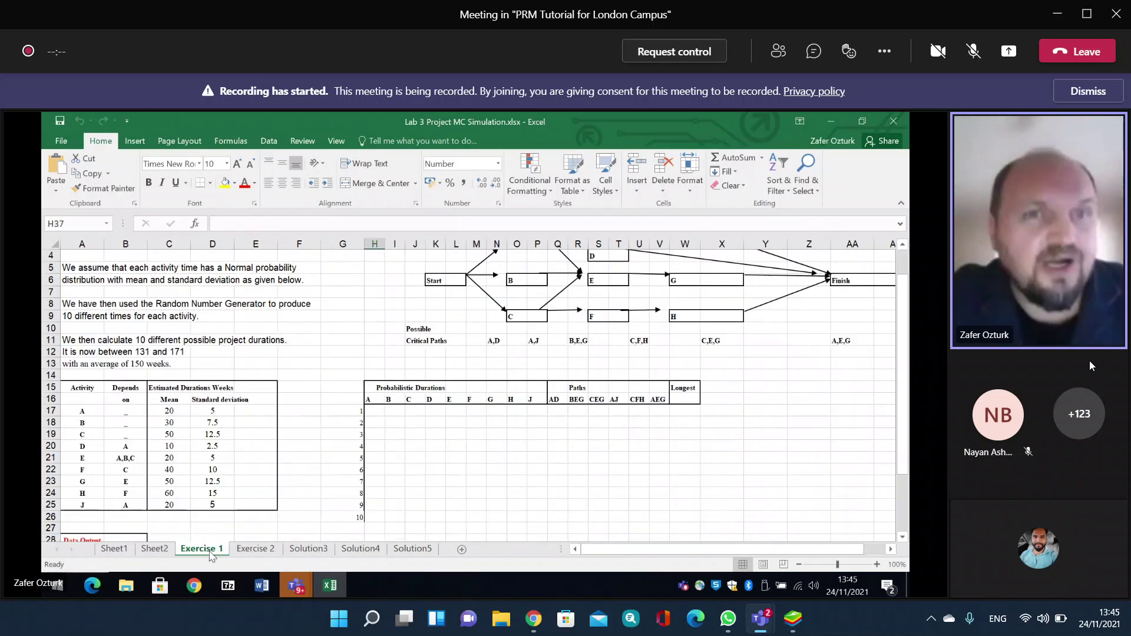
pyautogui.scroll(1, 336, 463)
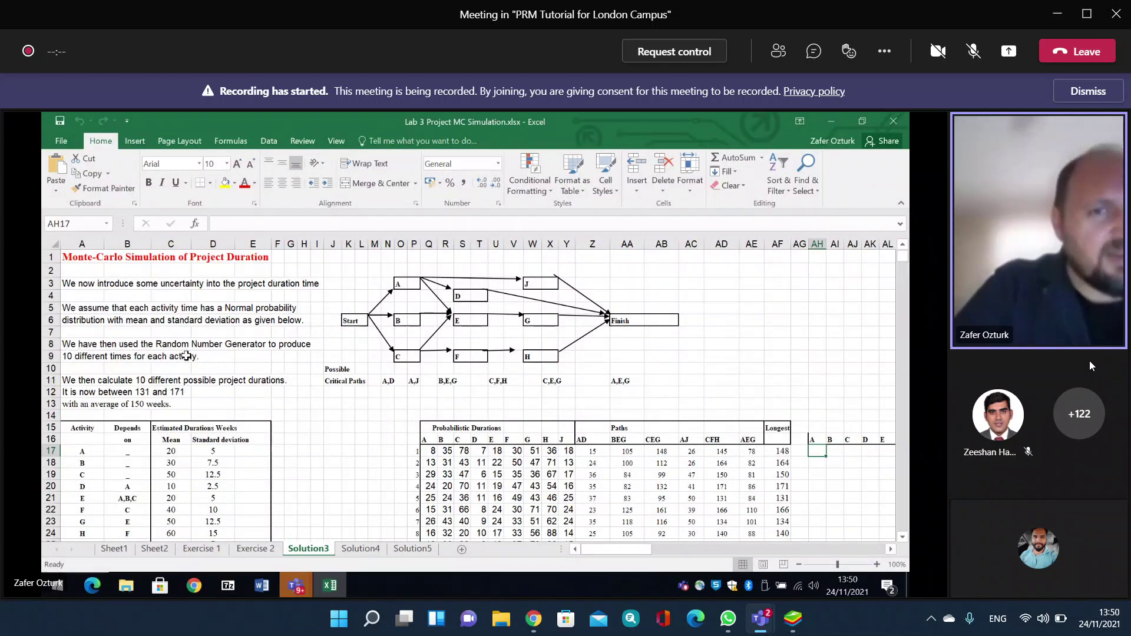
# Examine the activity means, probabilistic durations and path tables on the Solution3 sheet.
pyautogui.scroll(-1, 312, 357)
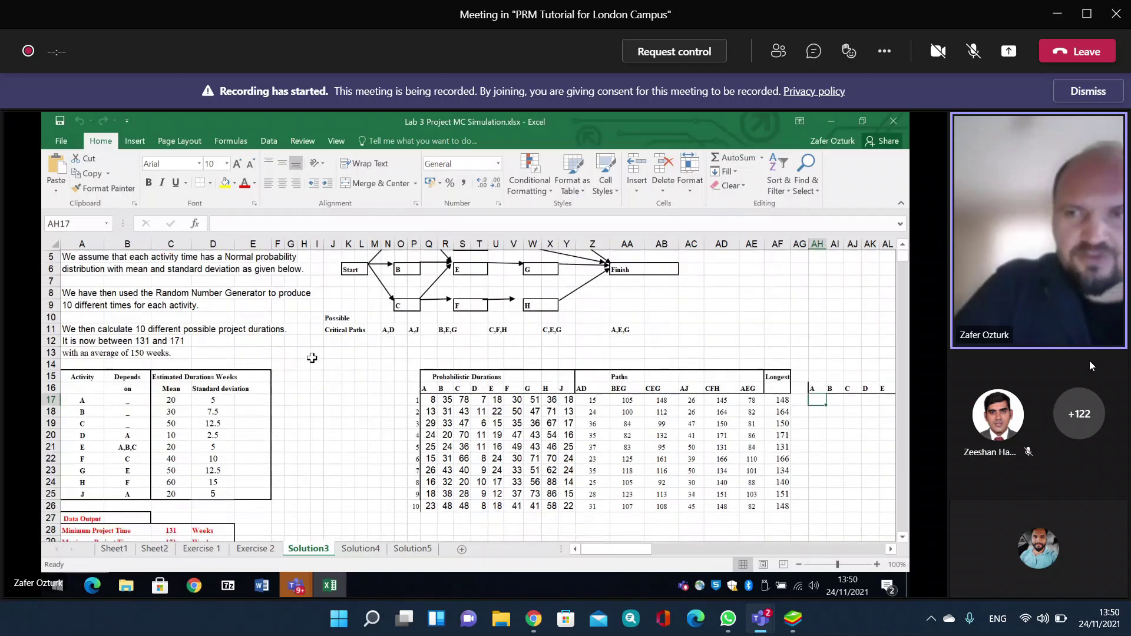
pyautogui.scroll(-1, 311, 358)
pyautogui.hscroll(3, 312, 358)
pyautogui.hscroll(5, 312, 357)
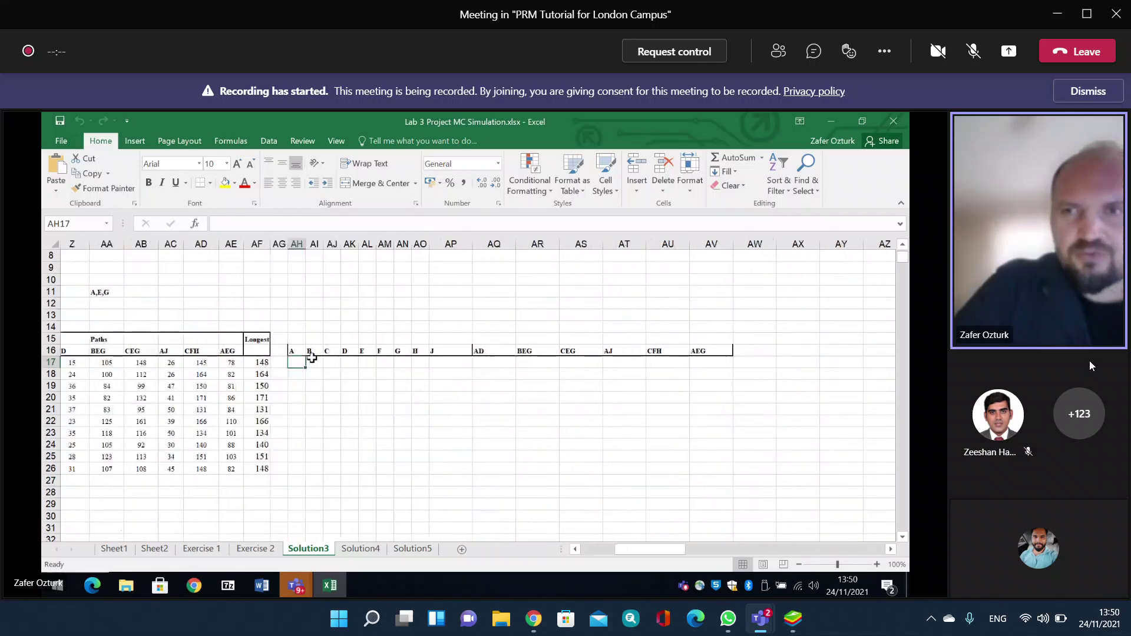
pyautogui.hscroll(-8, 311, 358)
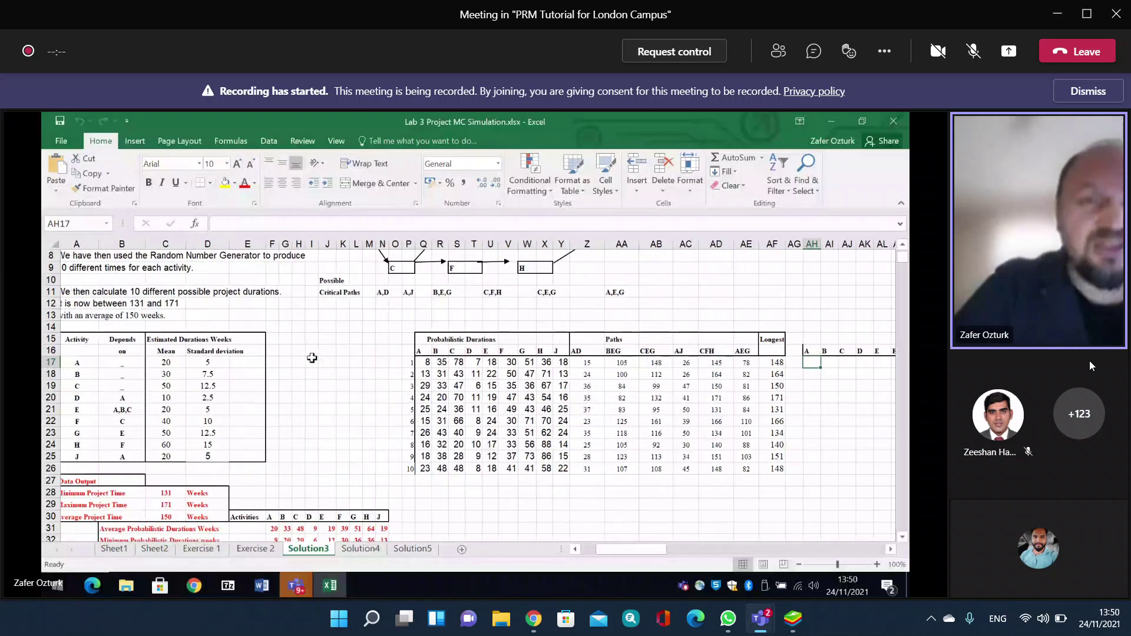
pyautogui.hscroll(-1, 312, 358)
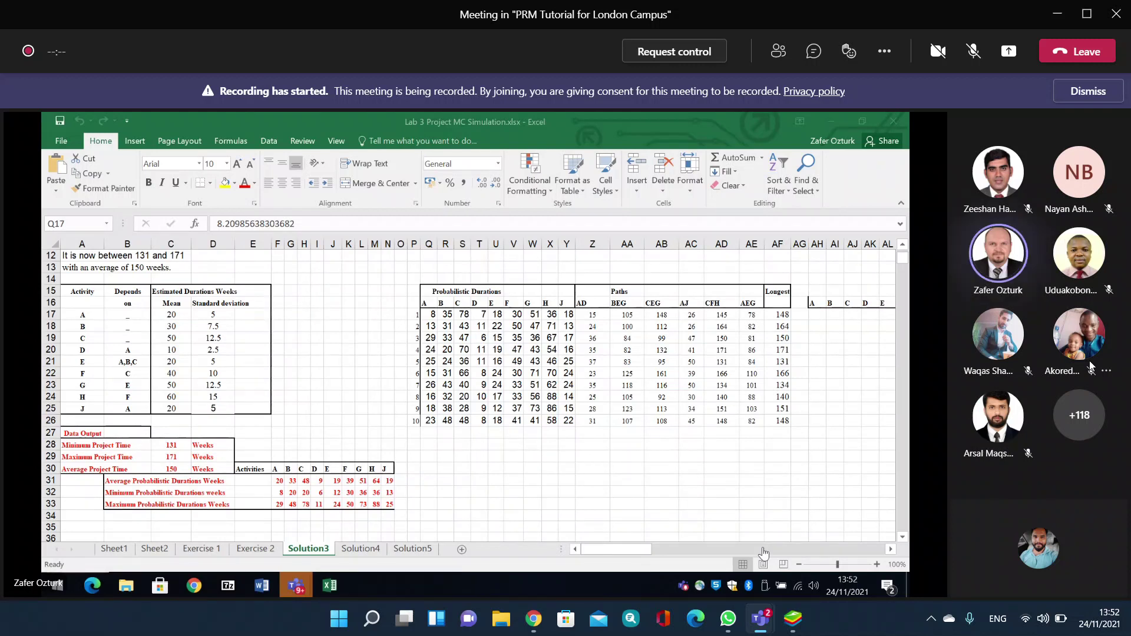
# Review the Data Output summary on Solution3 and select activity A's first probabilistic duration in cell Q17.
pyautogui.click(571, 442)
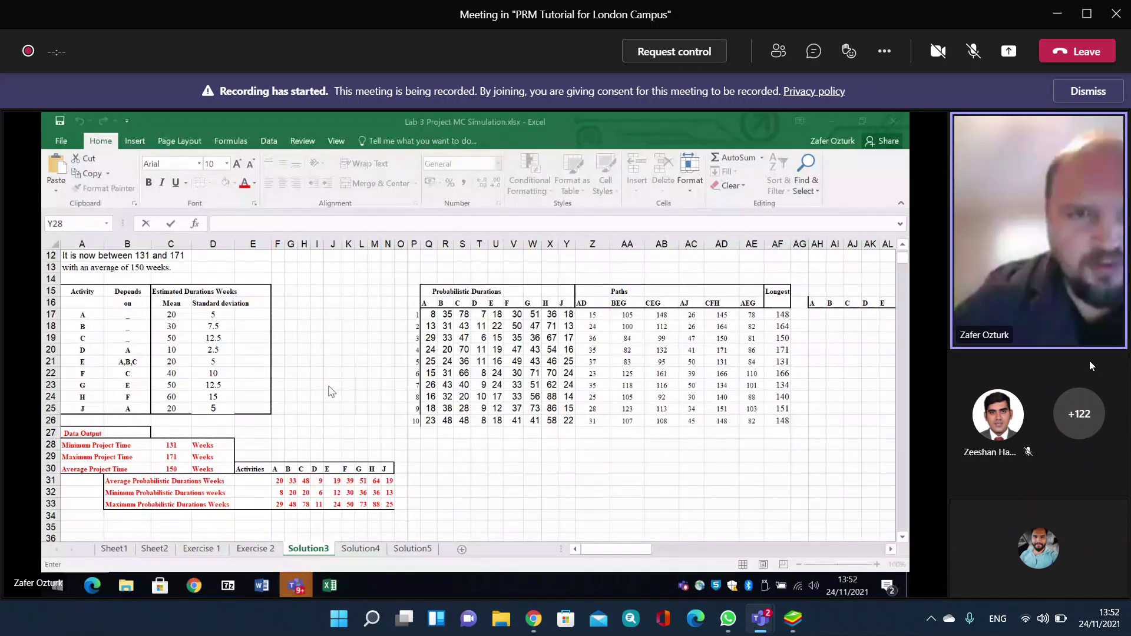
pyautogui.scroll(-2, 330, 392)
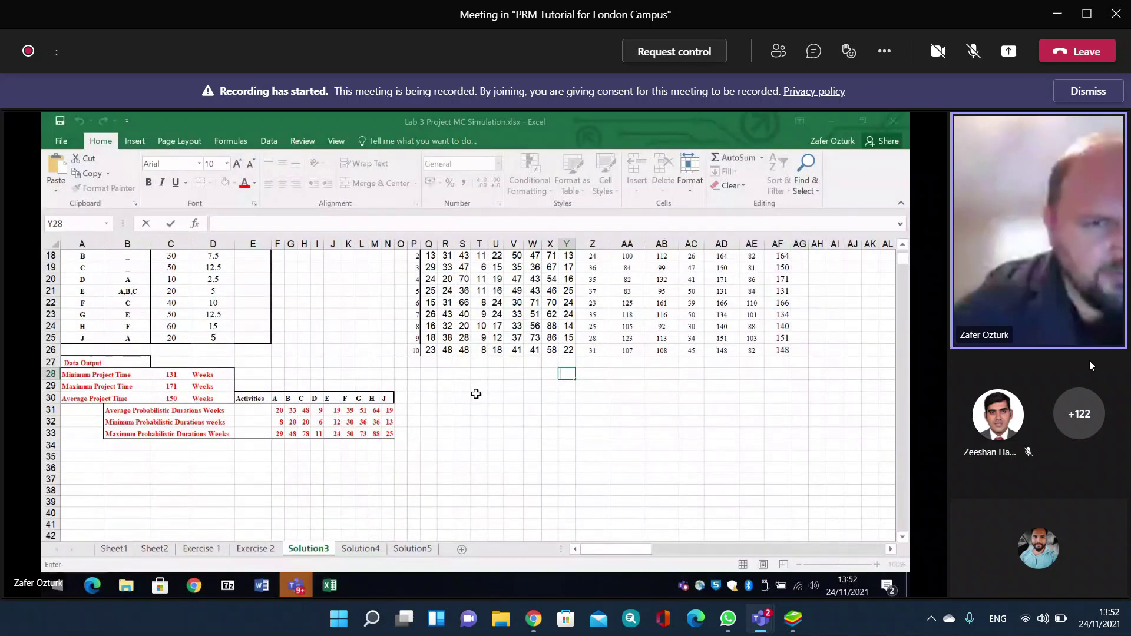
pyautogui.scroll(2, 474, 394)
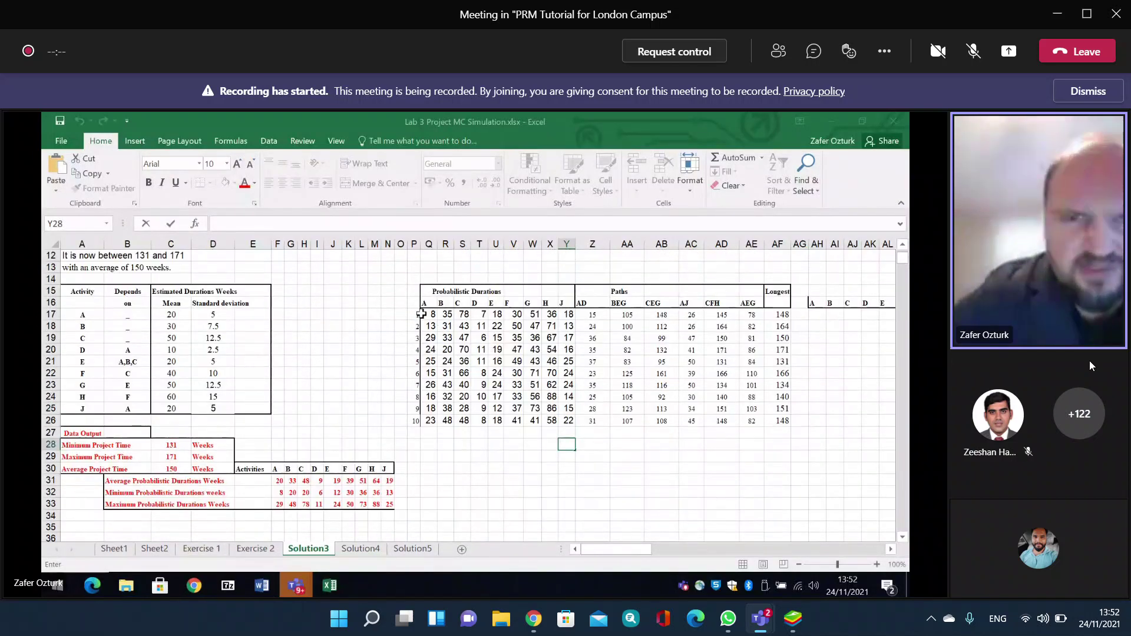
pyautogui.click(435, 316)
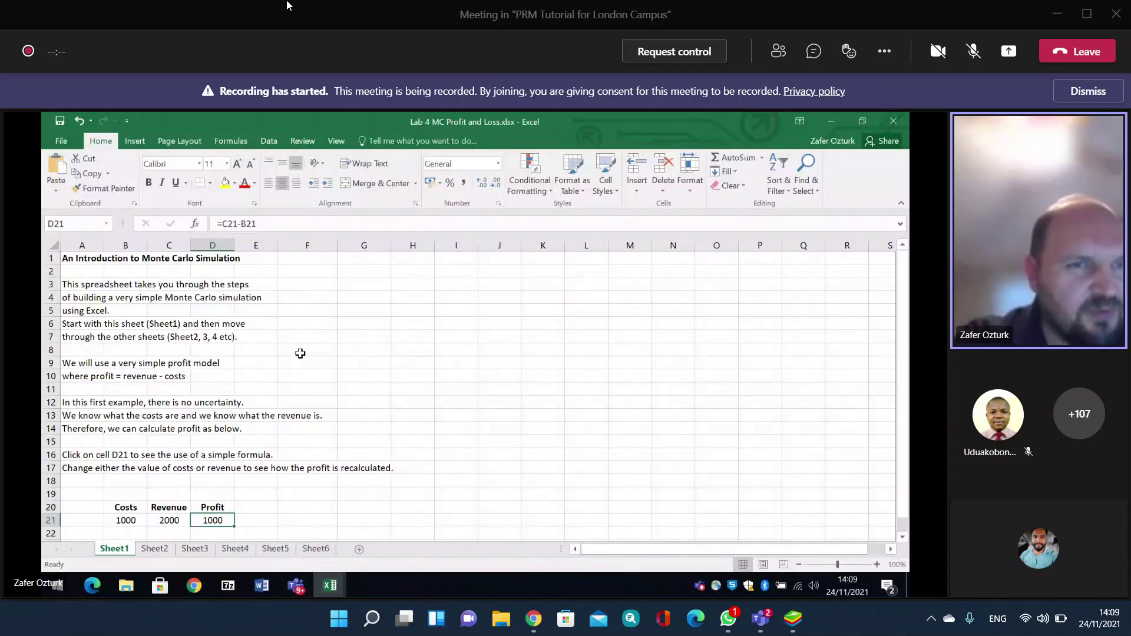
# Review the costs, revenue and profit model on Sheet1 of the Lab 4 workbook and open the random-revenue version on Sheet2.
pyautogui.scroll(-2, 300, 352)
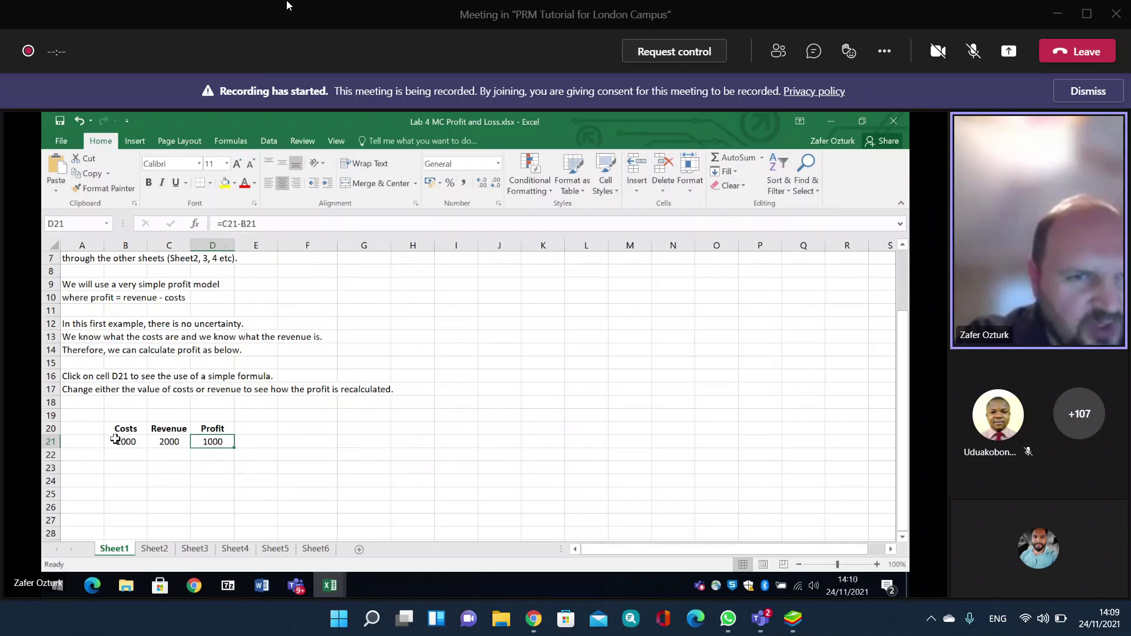
pyautogui.click(171, 443)
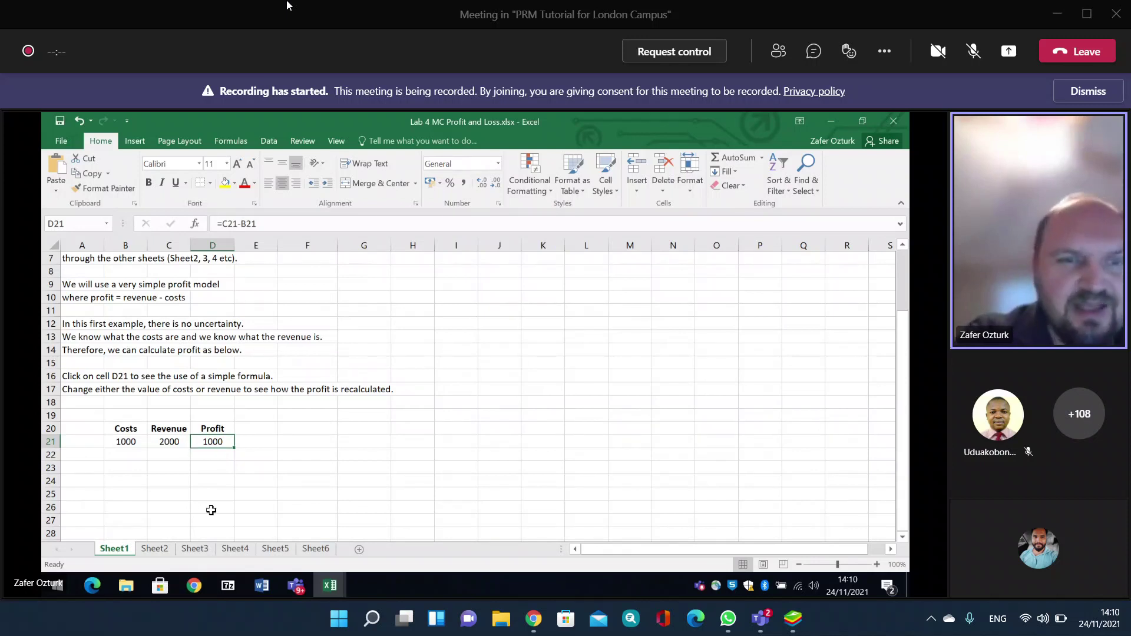
pyautogui.click(157, 549)
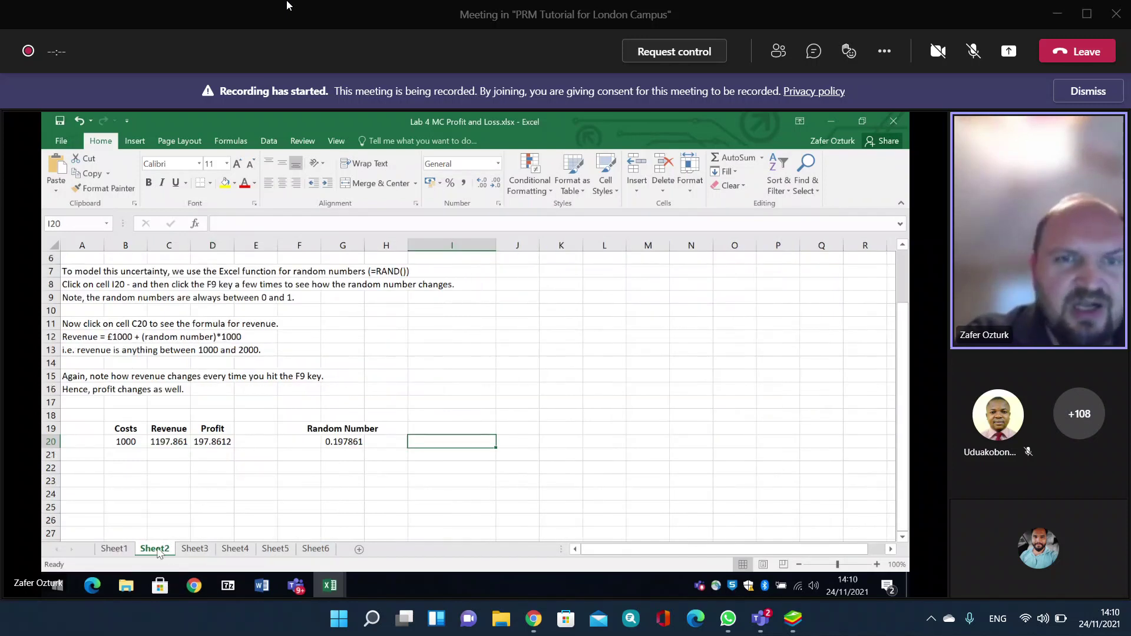
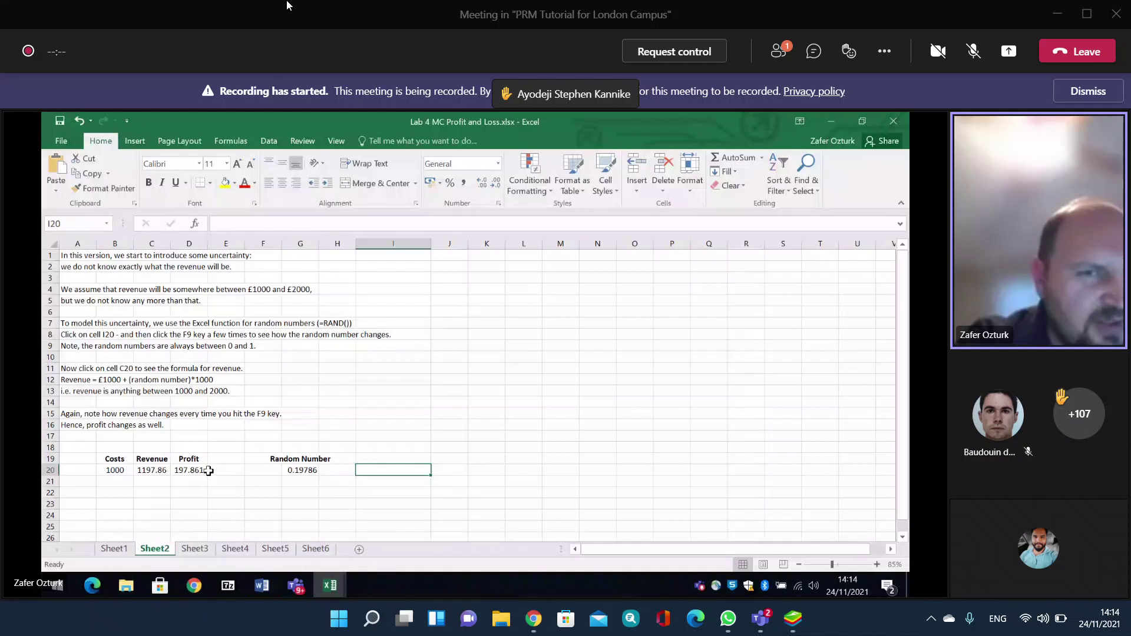
# Open Sheet3, examine the ten profit replications, and inspect the standard deviation formula in cell L17.
pyautogui.click(203, 549)
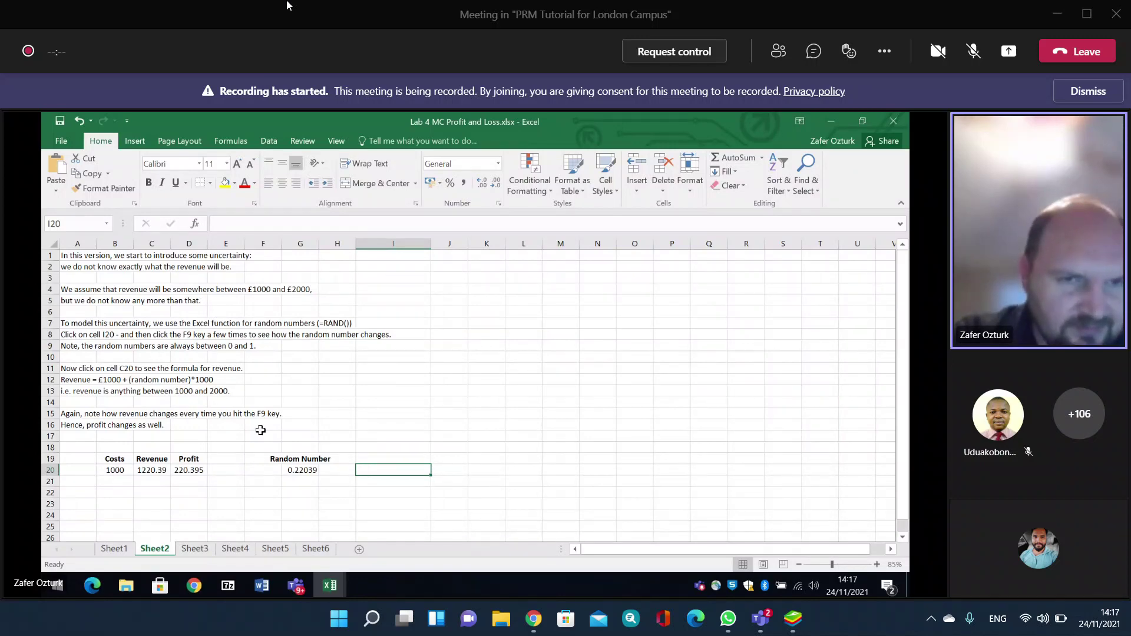
pyautogui.click(192, 550)
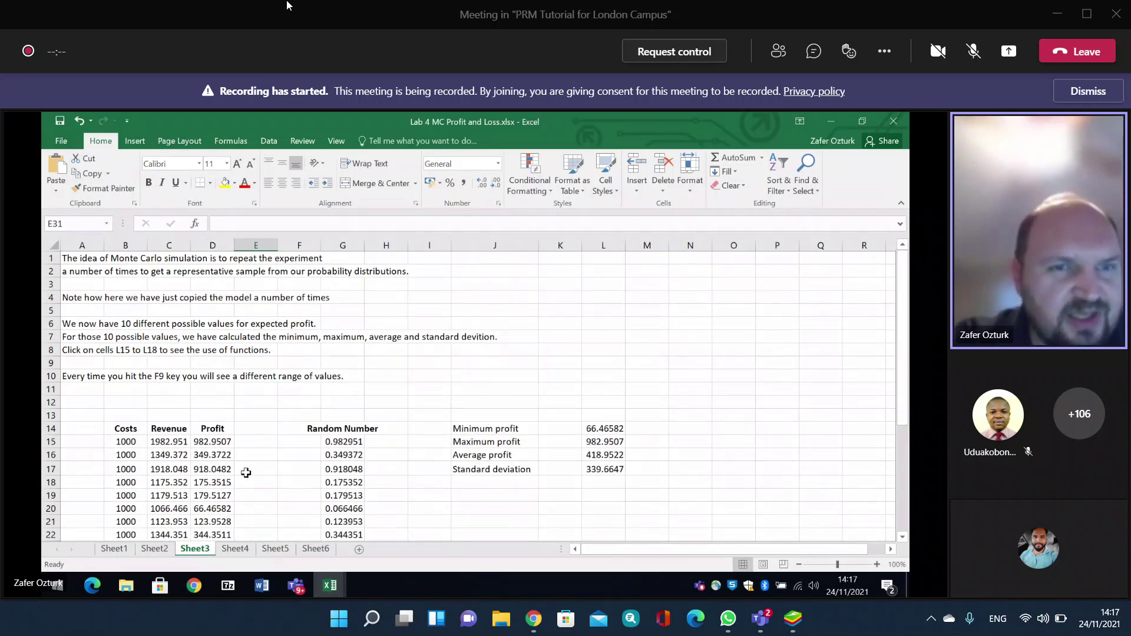
pyautogui.scroll(-4, 247, 473)
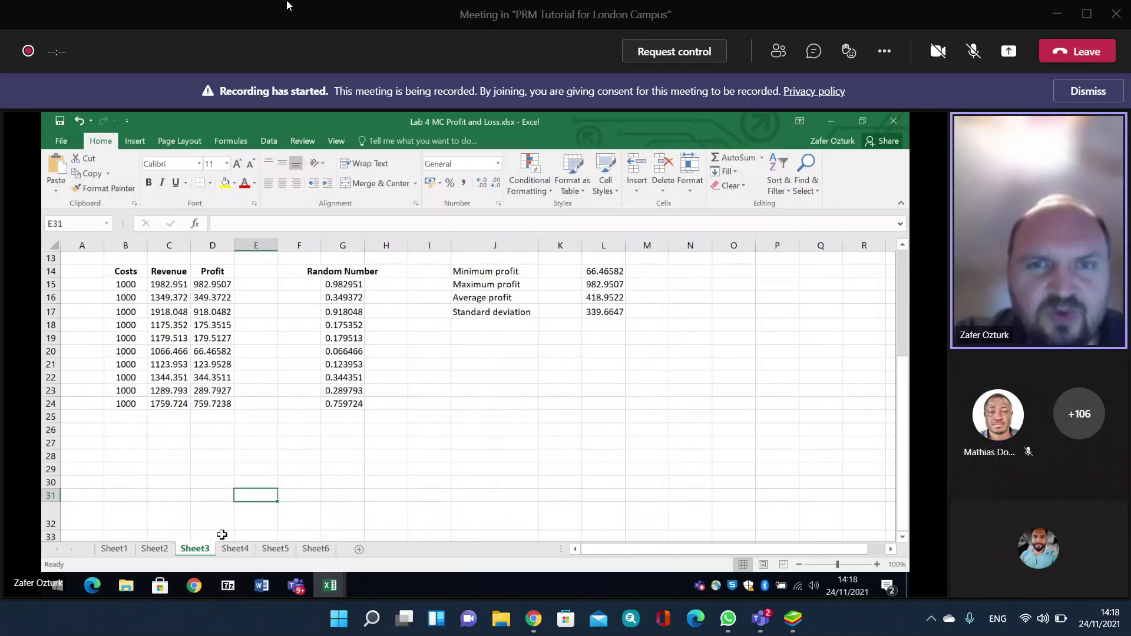
pyautogui.scroll(2, 437, 255)
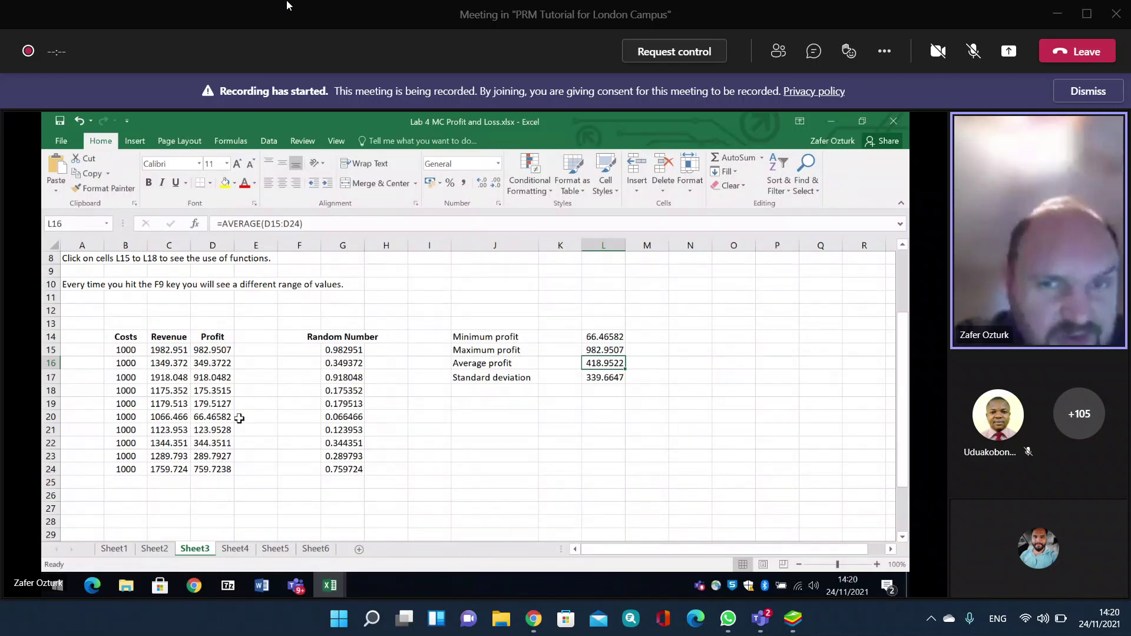
pyautogui.click(601, 379)
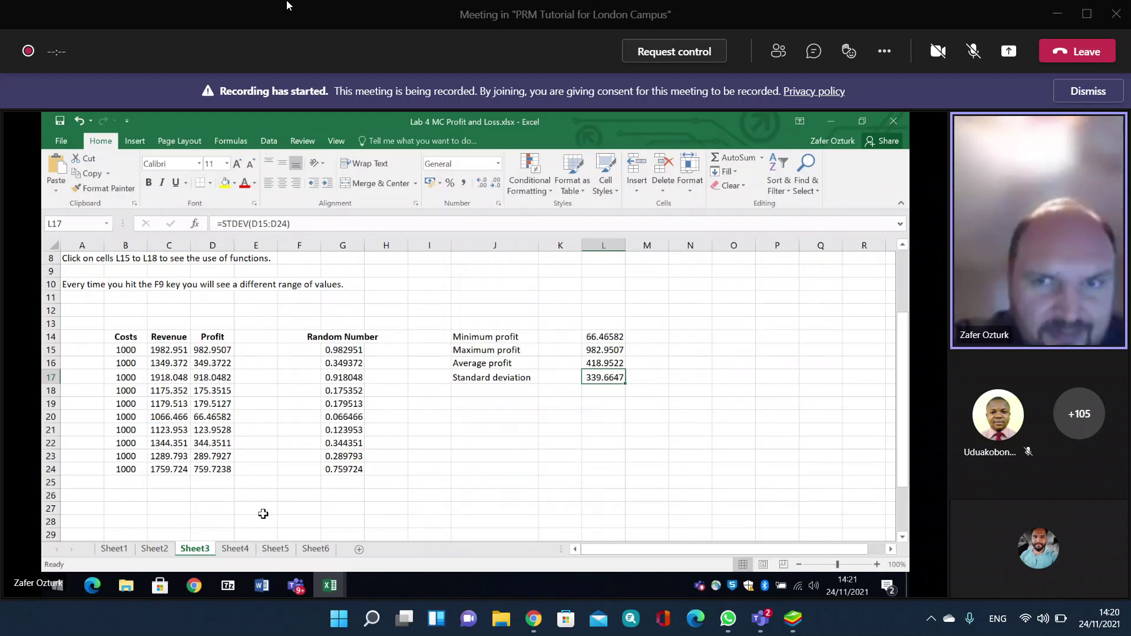
# Compare the 100-replication simulation and frequency chart on Sheet4 with Sheet3, and open the Normal distribution example on Sheet5.
pyautogui.click(240, 551)
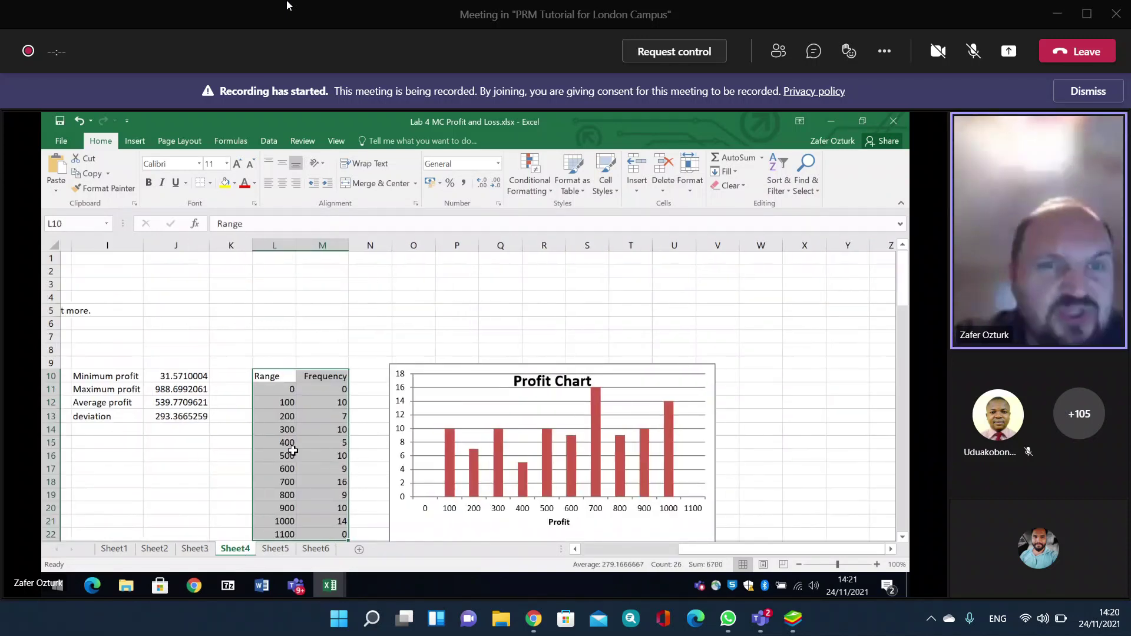
pyautogui.hscroll(-5, 293, 450)
pyautogui.hscroll(-3, 293, 450)
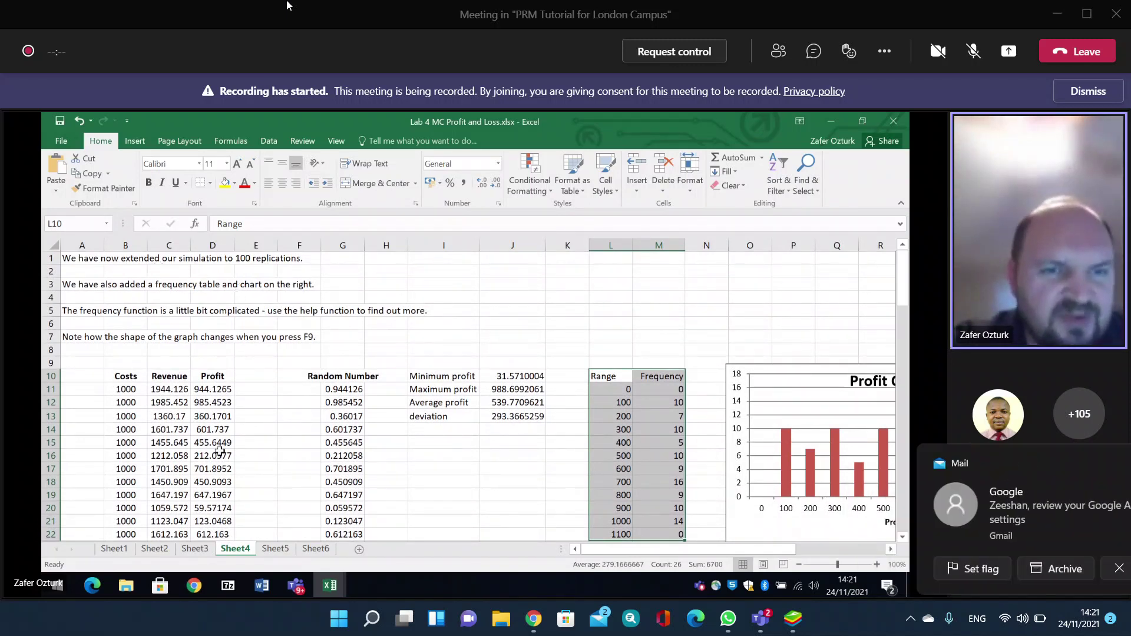
pyautogui.click(199, 550)
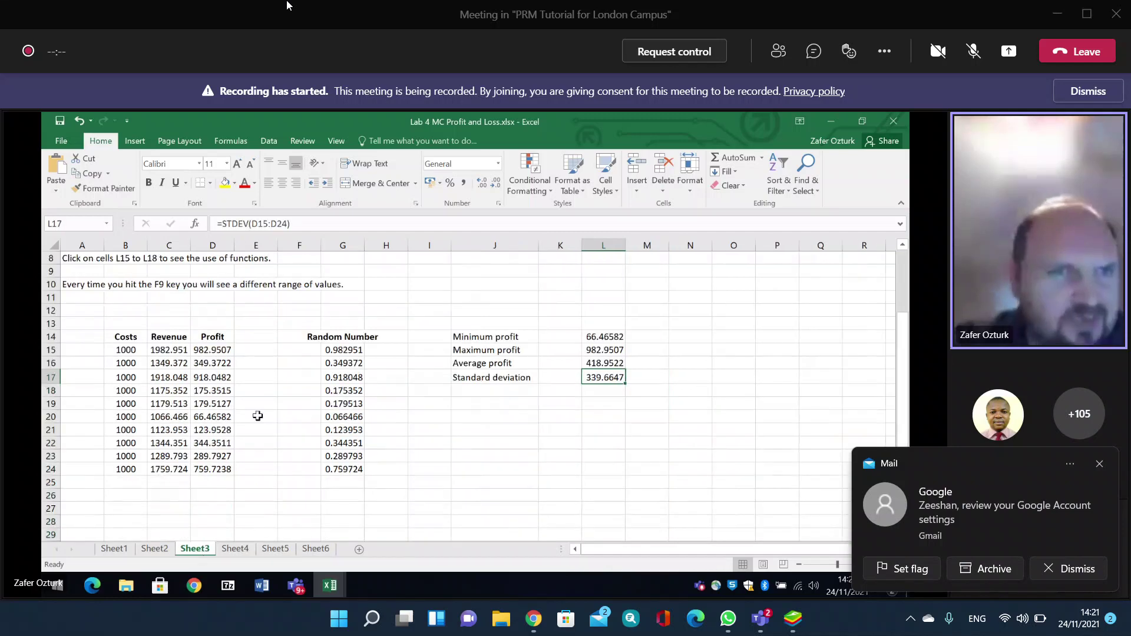
pyautogui.click(237, 550)
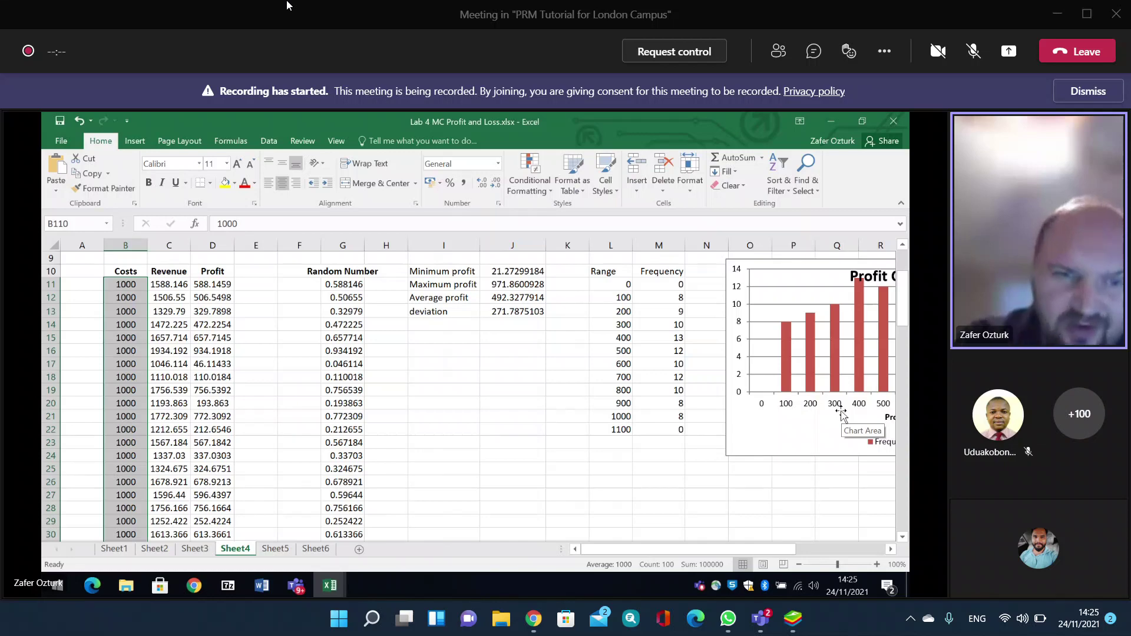
pyautogui.click(275, 550)
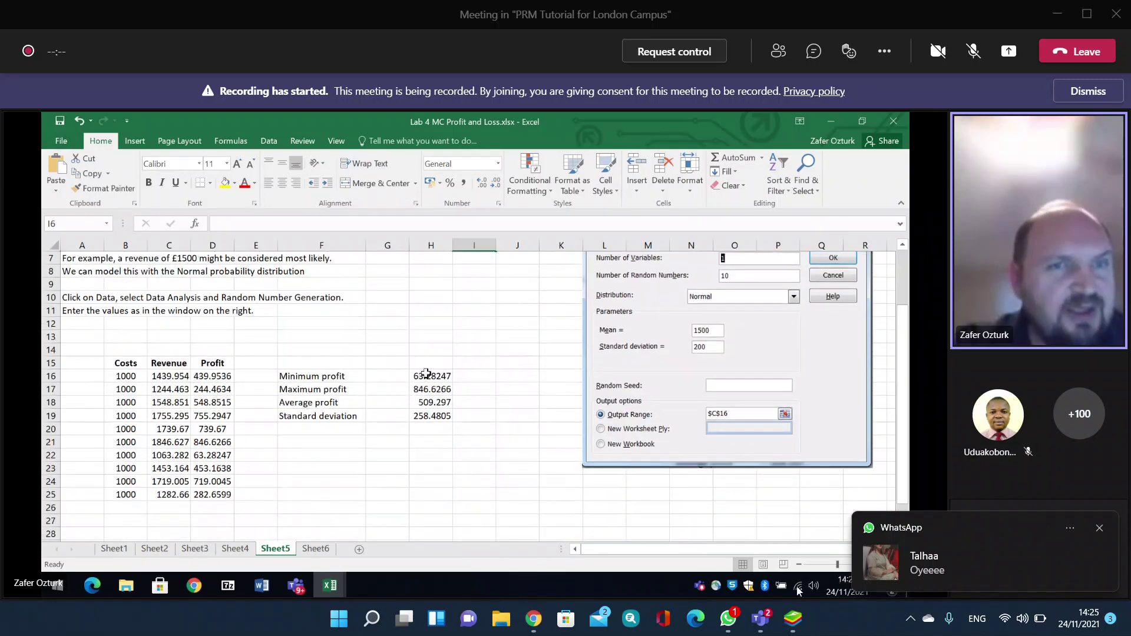
# Close all WhatsApp windows and stay in the Teams meeting.
pyautogui.click(736, 616)
pyautogui.click(1123, 9)
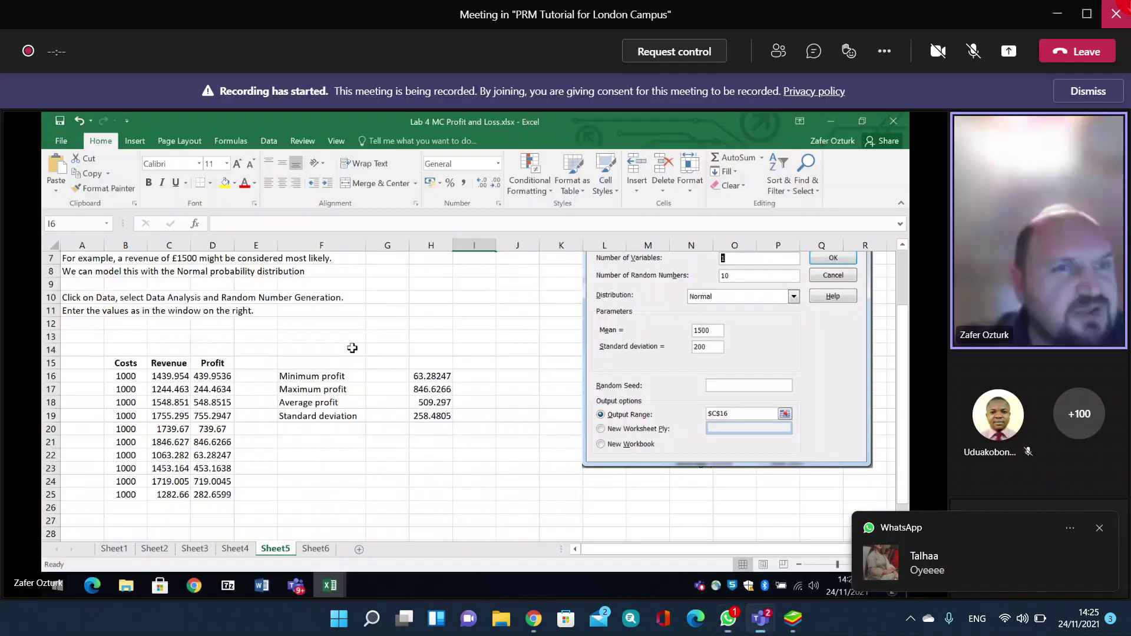
pyautogui.click(1117, 13)
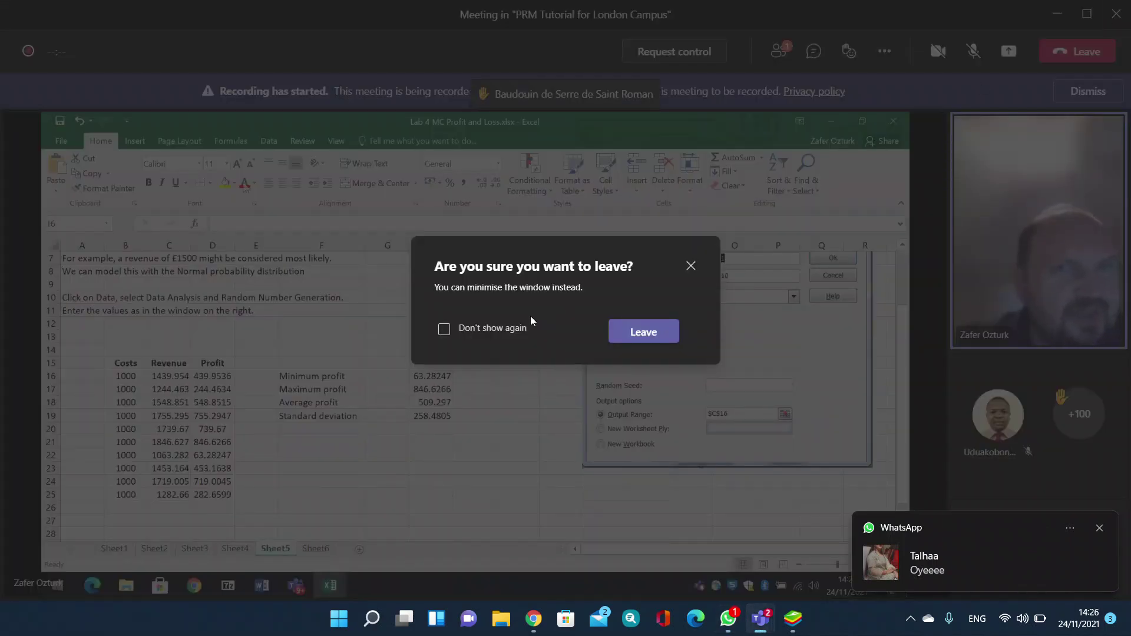
pyautogui.click(691, 266)
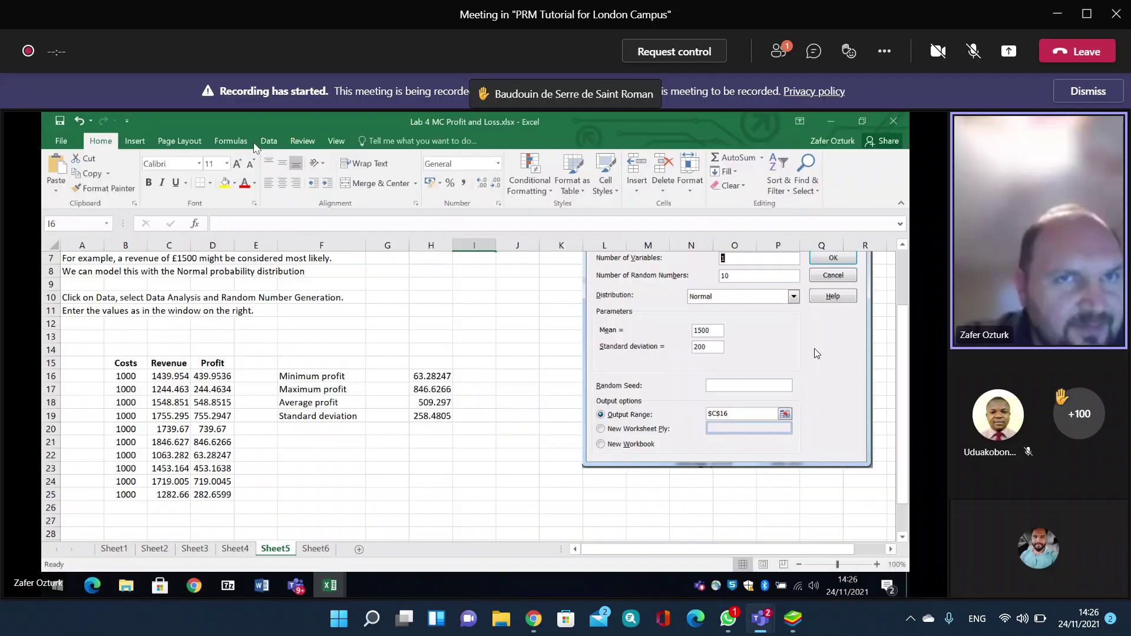
pyautogui.rightClick(729, 625)
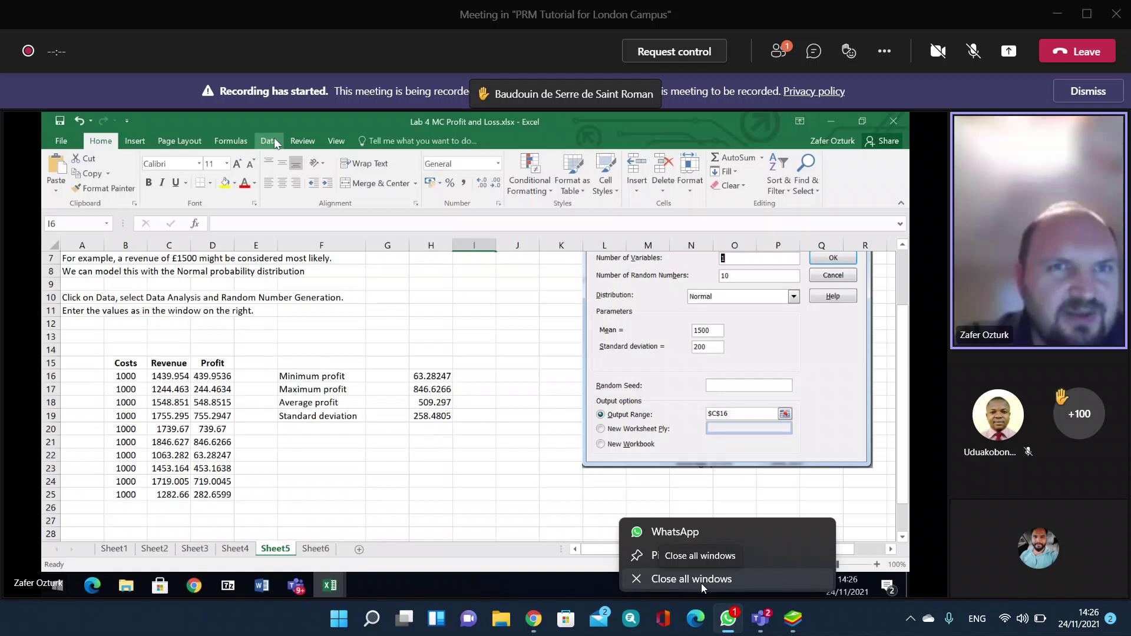
pyautogui.click(702, 585)
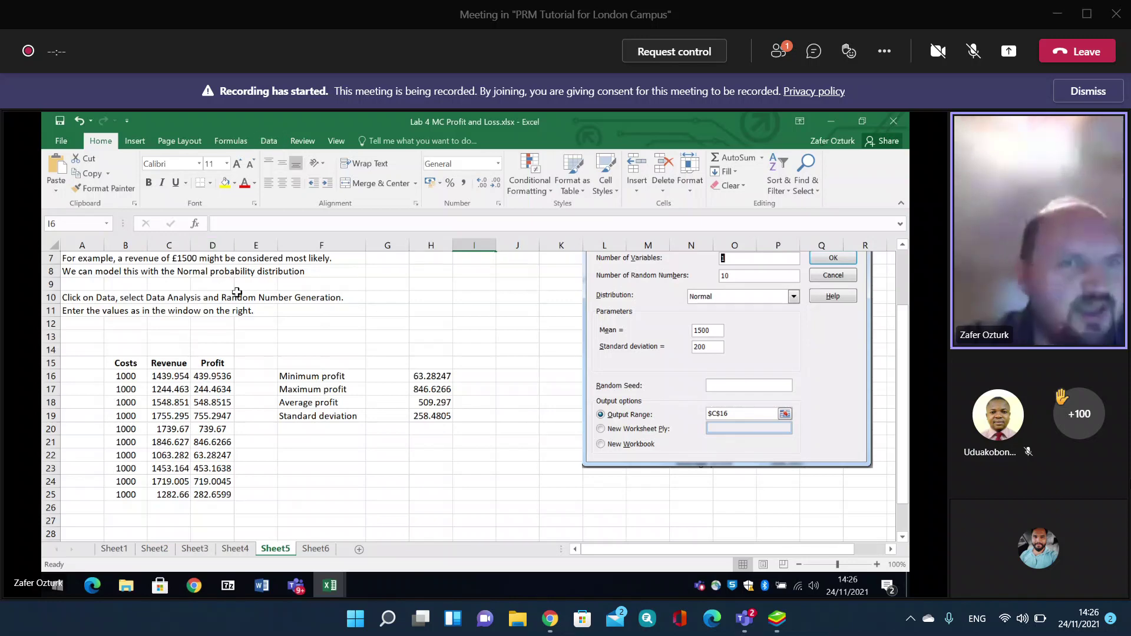
# Review the Normal distribution explanation on Sheet5, show the data tools and select cell C7 in the £1500 revenue example.
pyautogui.scroll(1, 237, 292)
pyautogui.scroll(1, 237, 292)
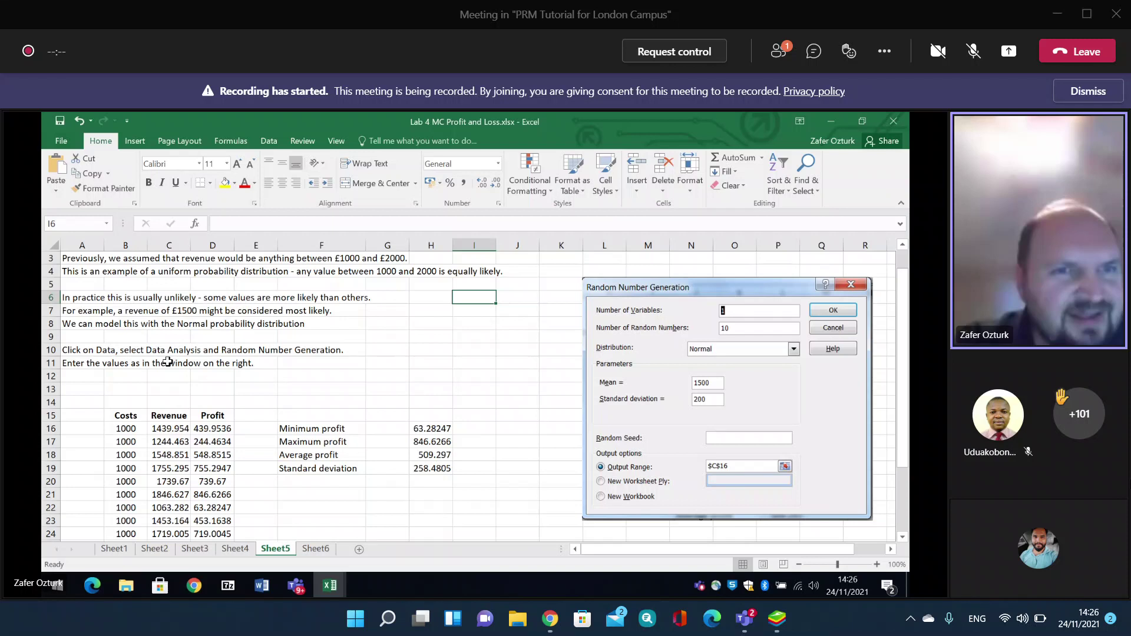
pyautogui.click(269, 141)
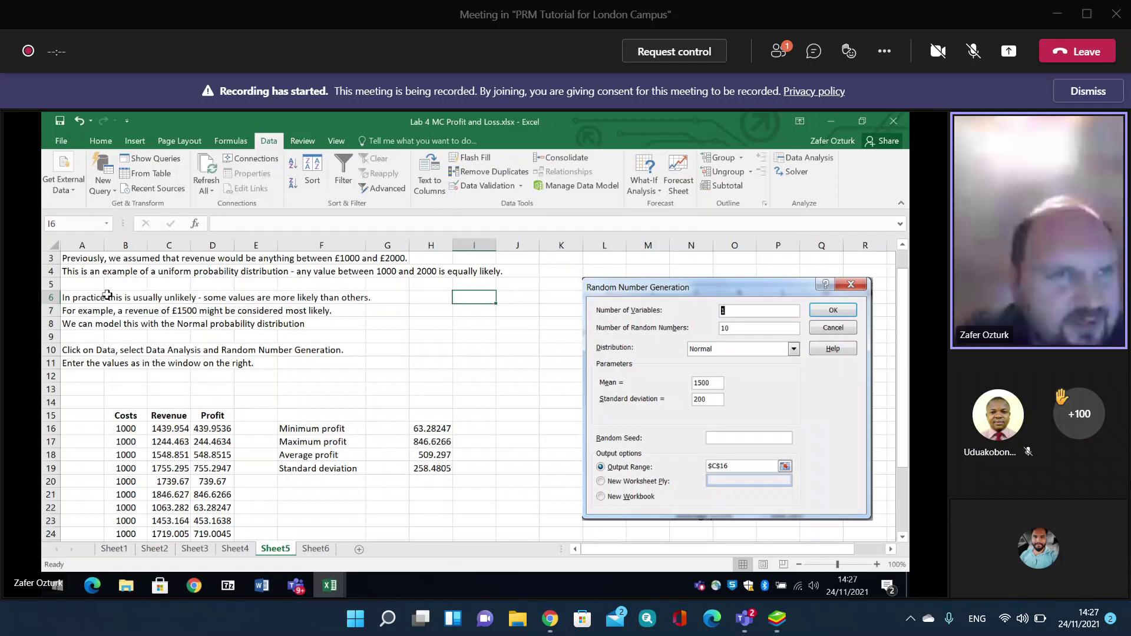
pyautogui.click(152, 312)
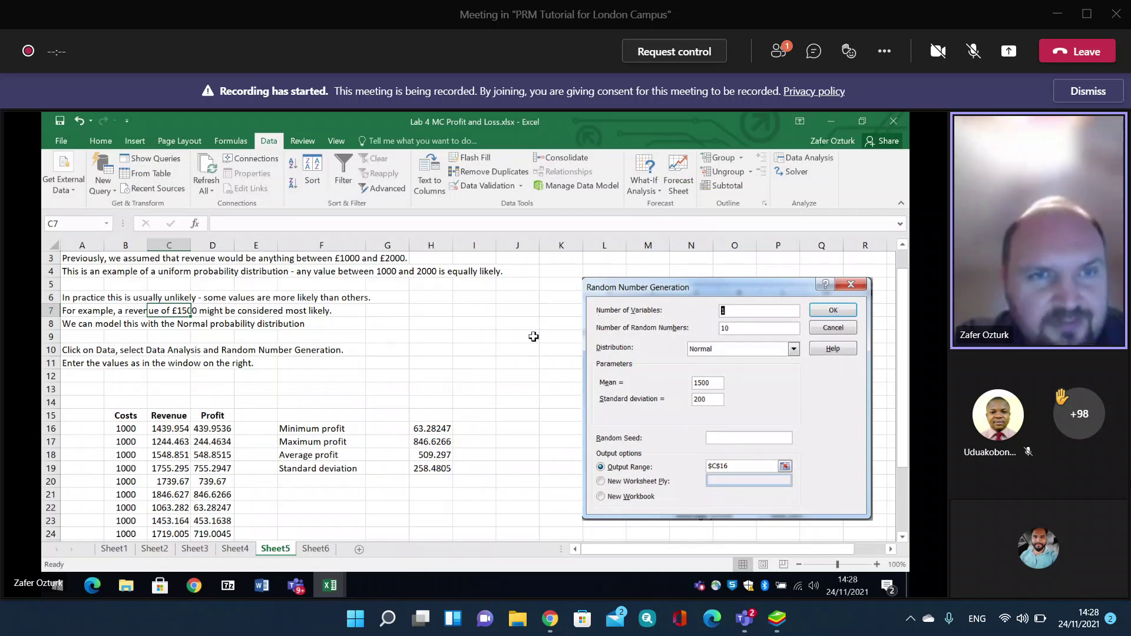
# Examine the Random Number Generation settings, the ten profit replications and the note about the Data Analysis option on Sheet5.
pyautogui.scroll(-2, 502, 358)
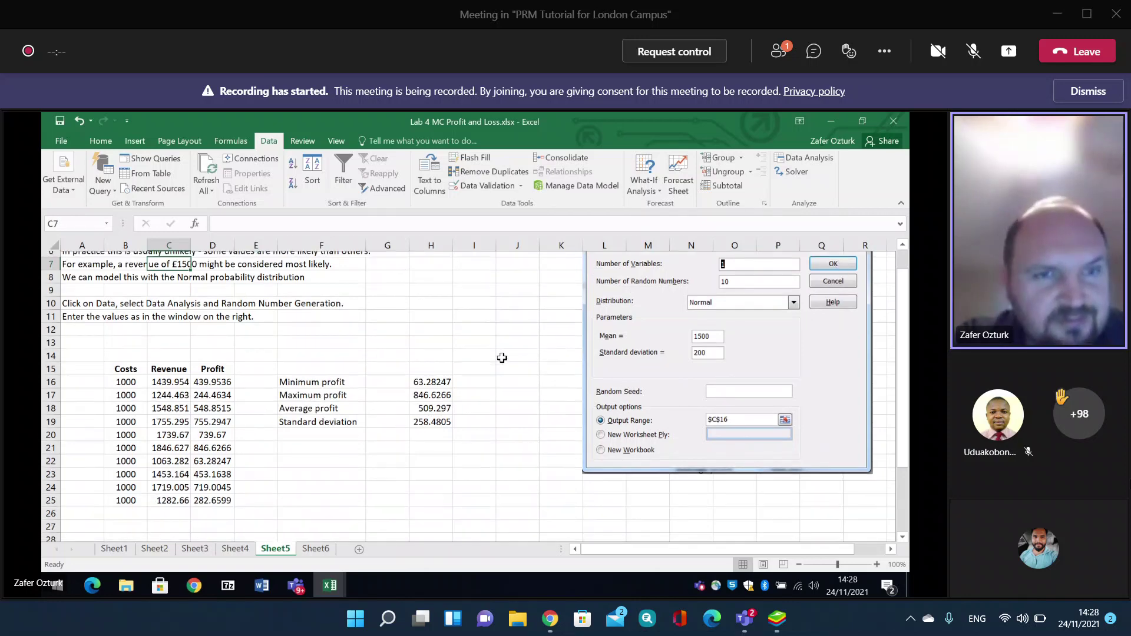
pyautogui.scroll(-2, 502, 357)
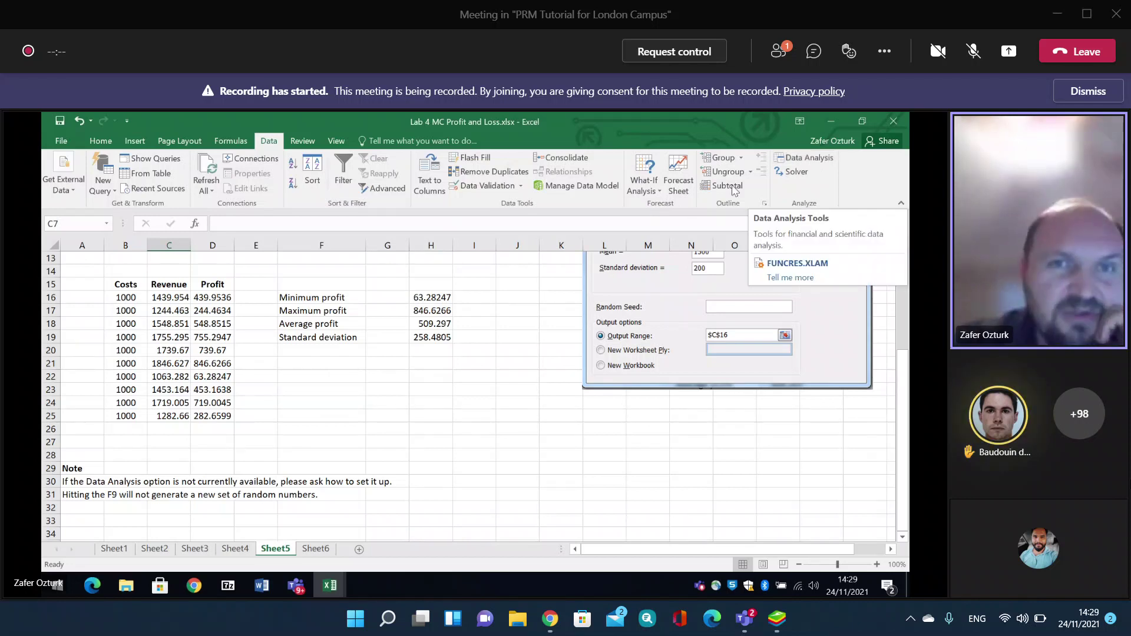
pyautogui.scroll(2, 517, 360)
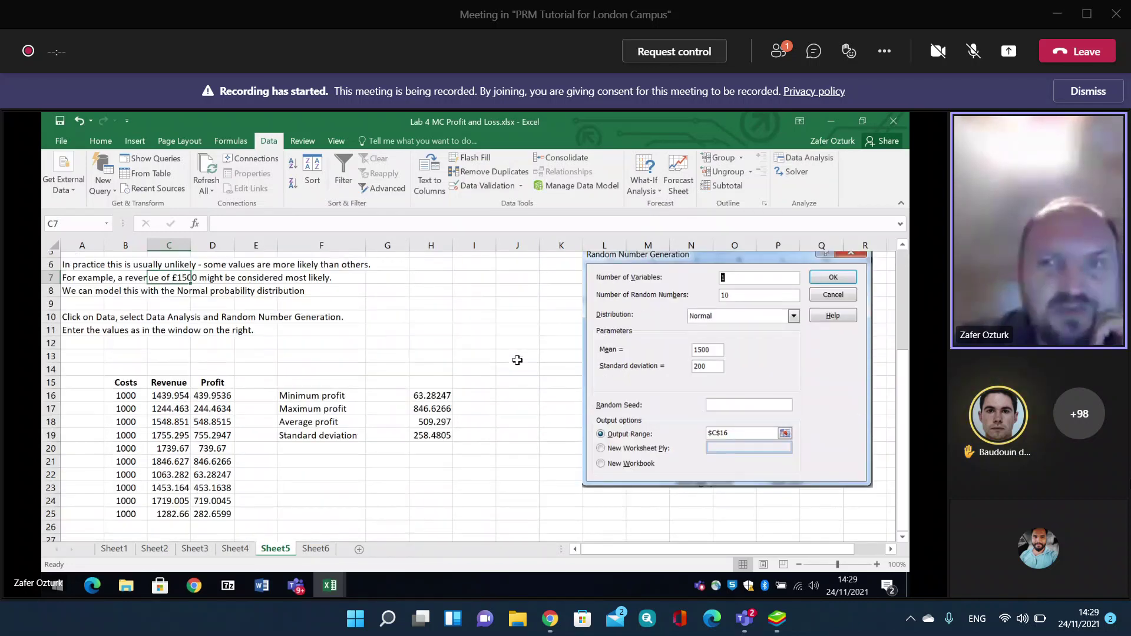
pyautogui.scroll(1, 518, 360)
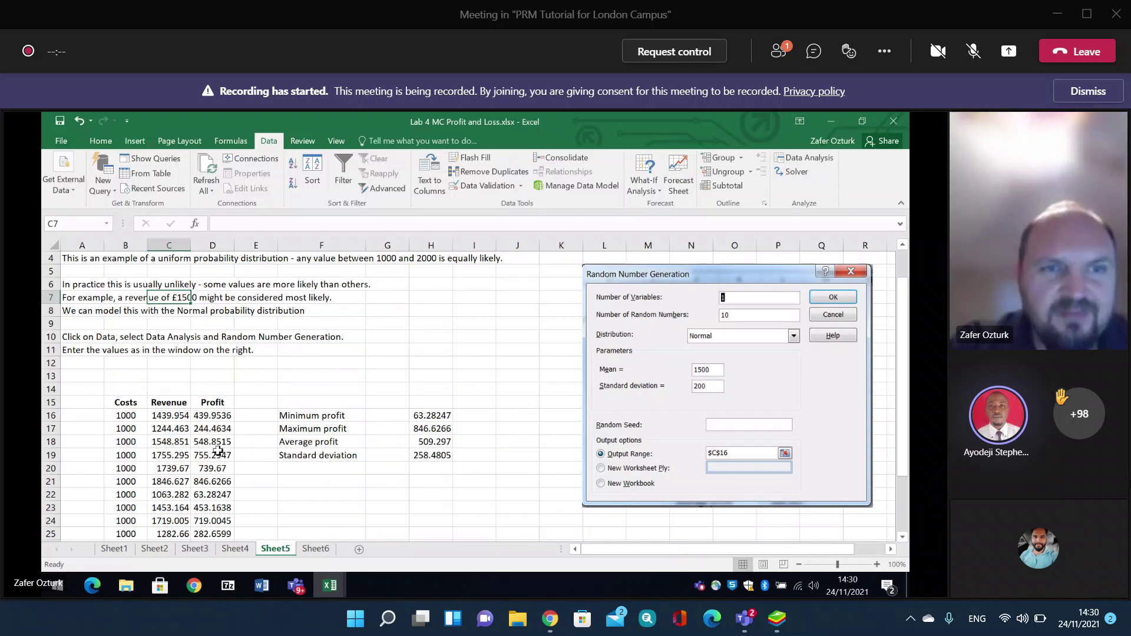
pyautogui.scroll(-1, 218, 452)
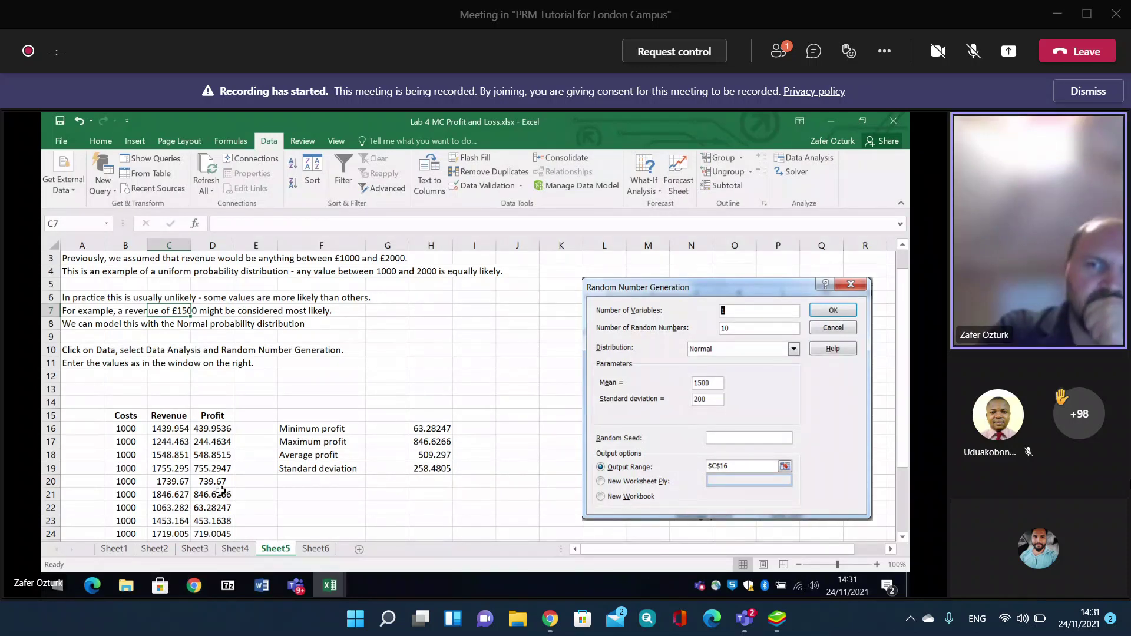
# Open Sheet6 and examine its 100 Normal-distribution replications, profit statistics, frequency table and chart.
pyautogui.click(315, 551)
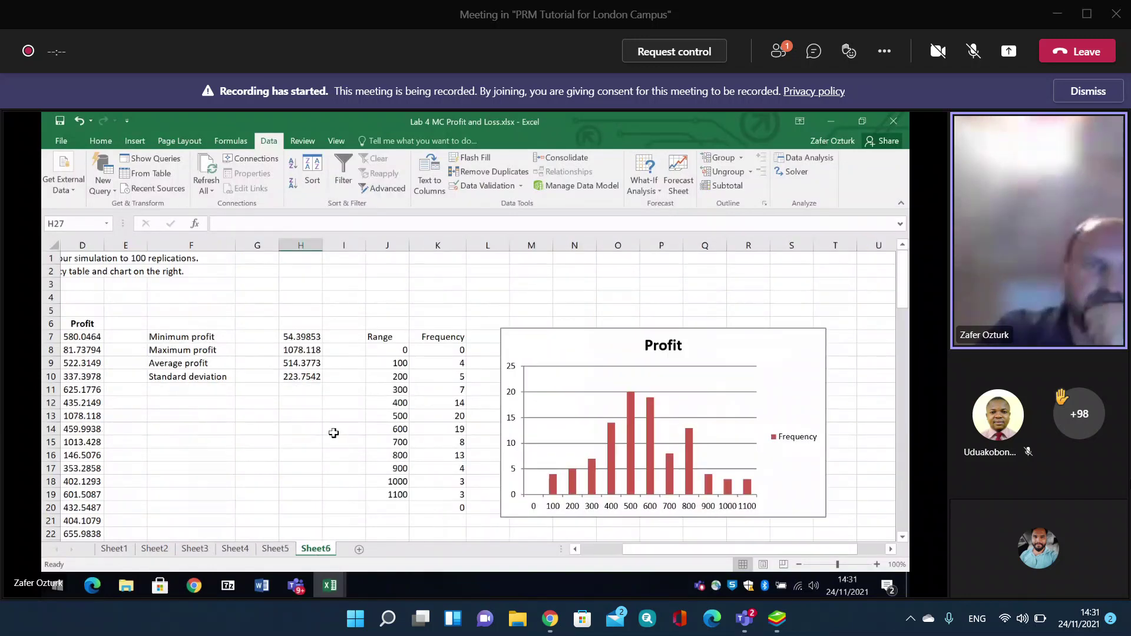
pyautogui.hscroll(-3, 333, 433)
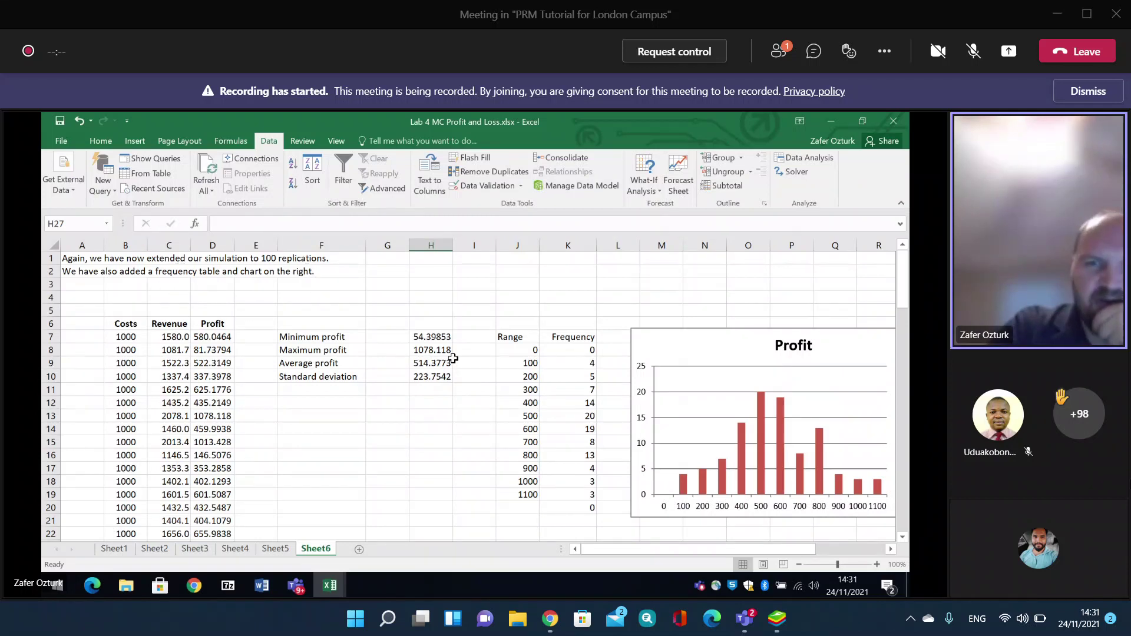
pyautogui.scroll(-4, 717, 423)
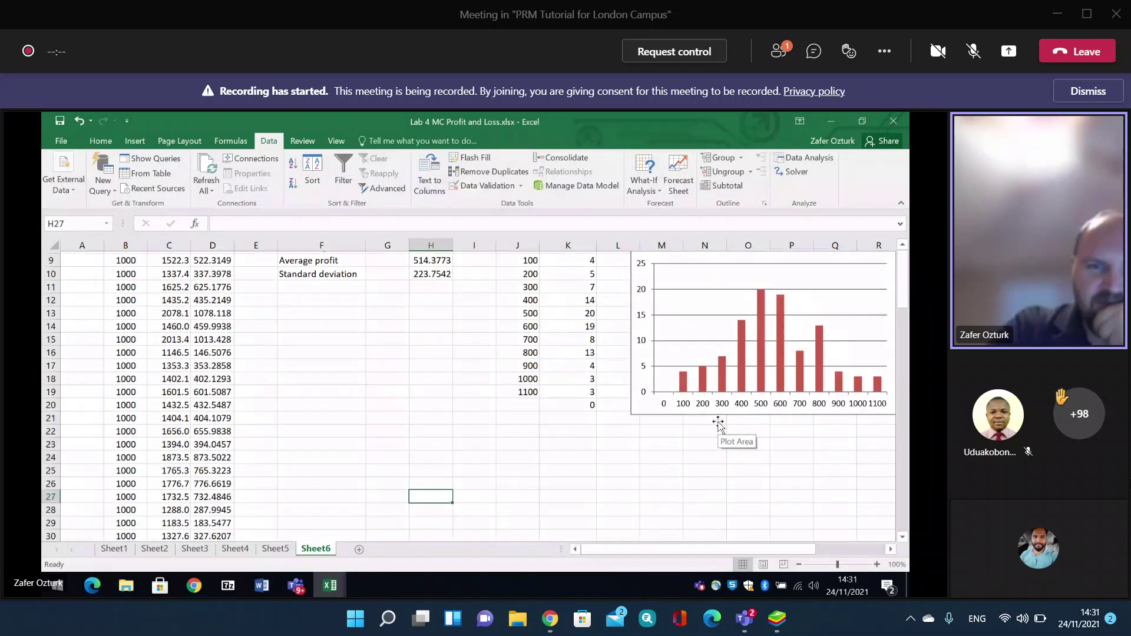
pyautogui.scroll(-1, 718, 422)
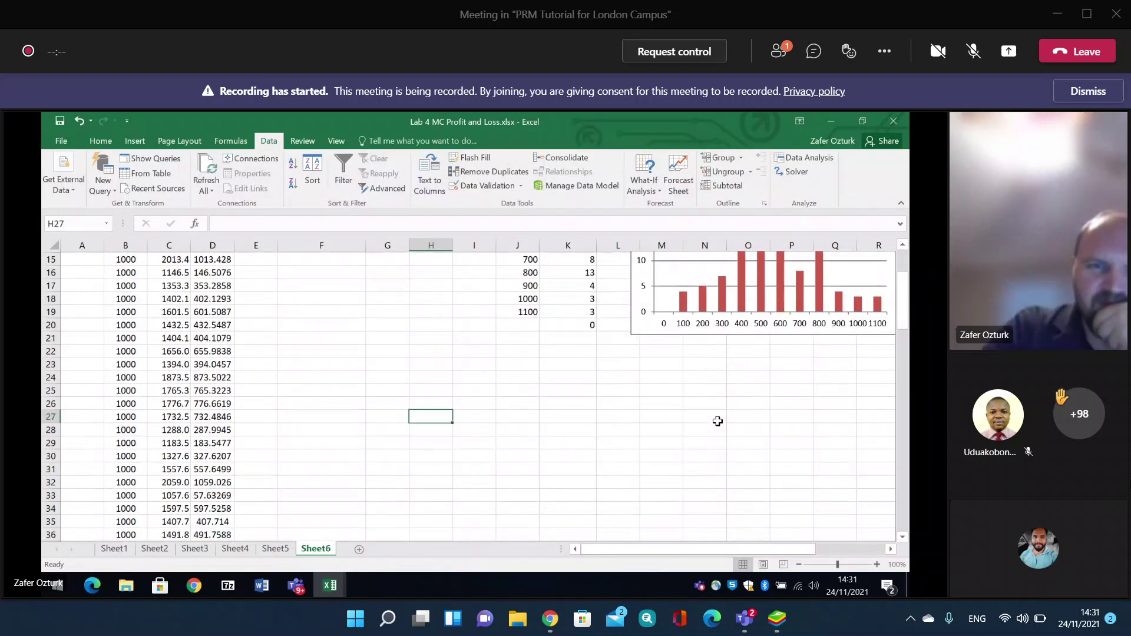
pyautogui.scroll(-5, 718, 421)
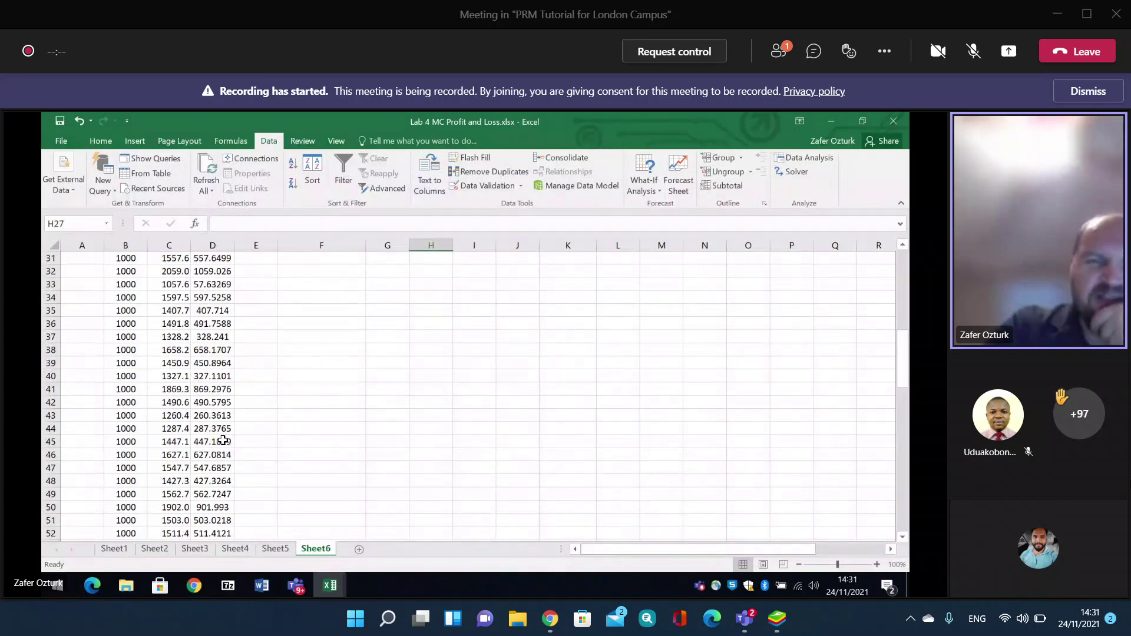
pyautogui.scroll(-1, 354, 396)
pyautogui.scroll(-6, 354, 396)
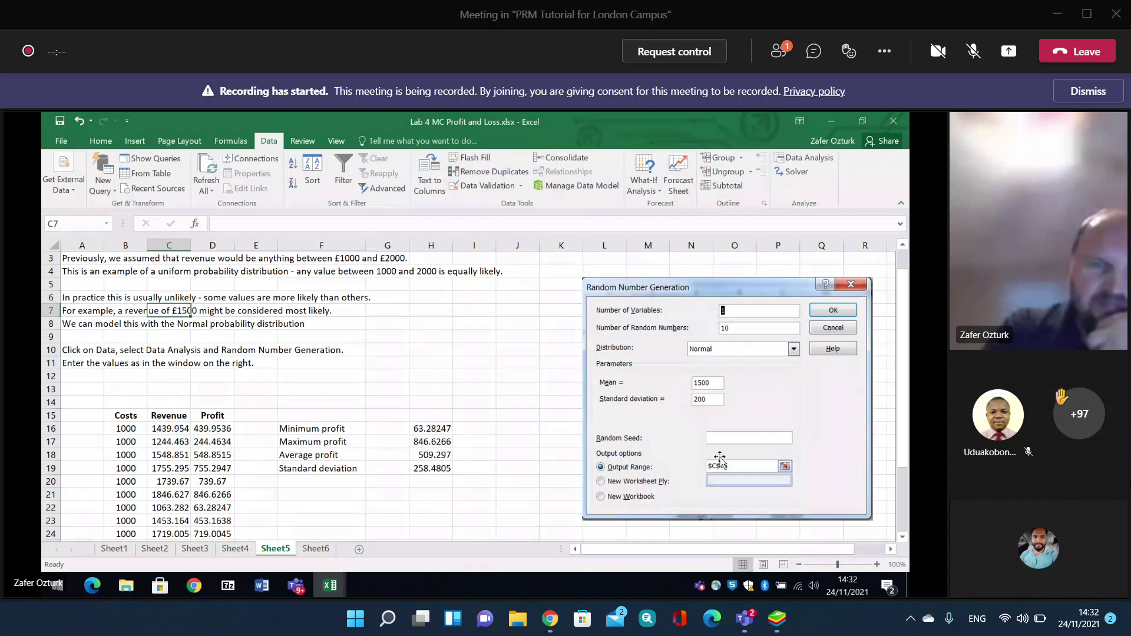
# Open Sheet4 and review its random numbers, revenue and profit replications, summary statistics and frequency table.
pyautogui.click(245, 554)
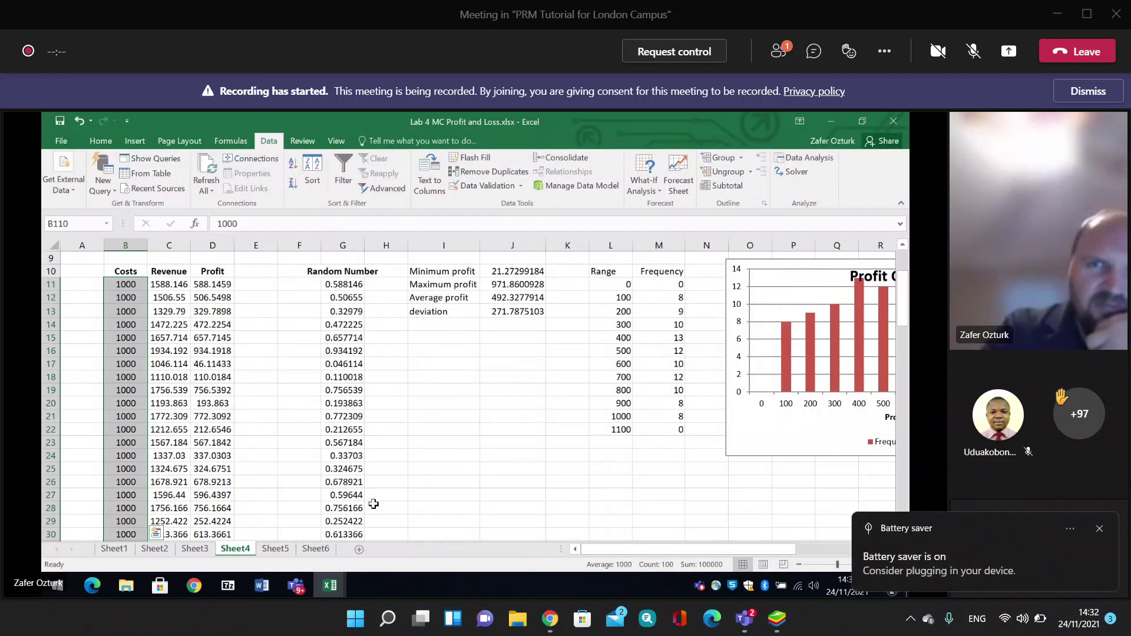
pyautogui.scroll(-2, 489, 465)
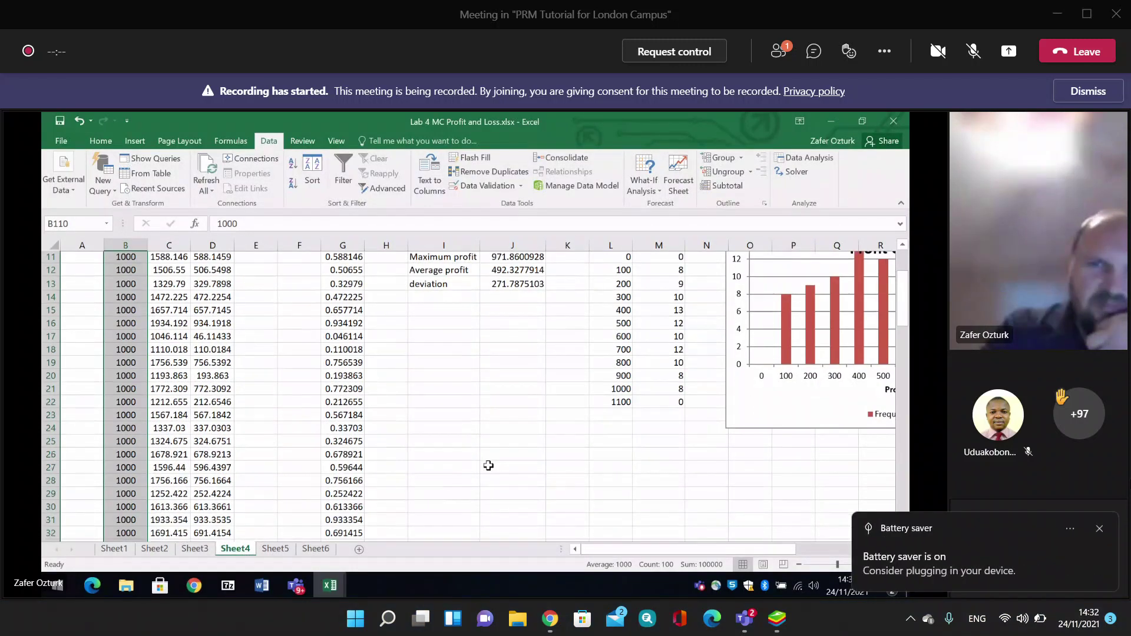
pyautogui.scroll(1, 489, 465)
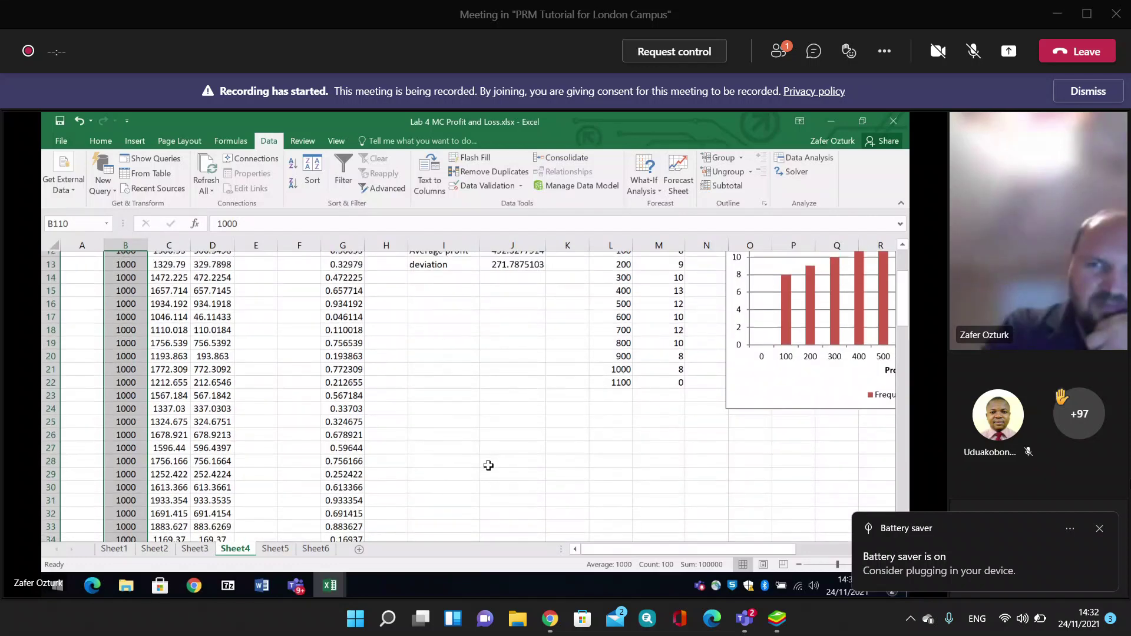
pyautogui.scroll(2, 488, 465)
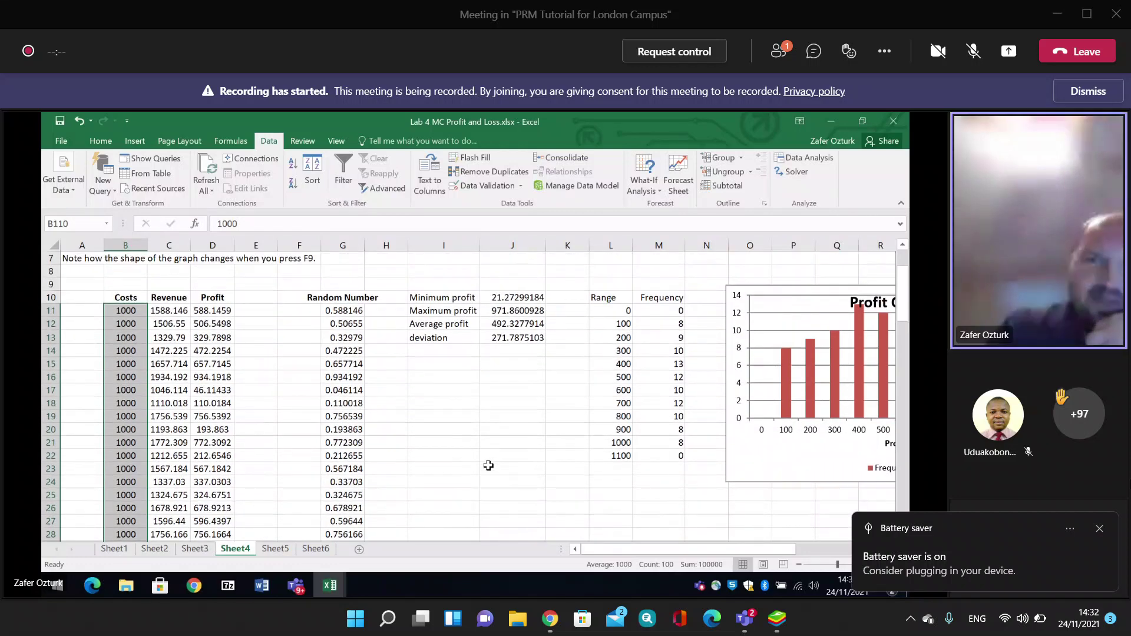
pyautogui.hscroll(2, 489, 466)
pyautogui.scroll(-1, 489, 465)
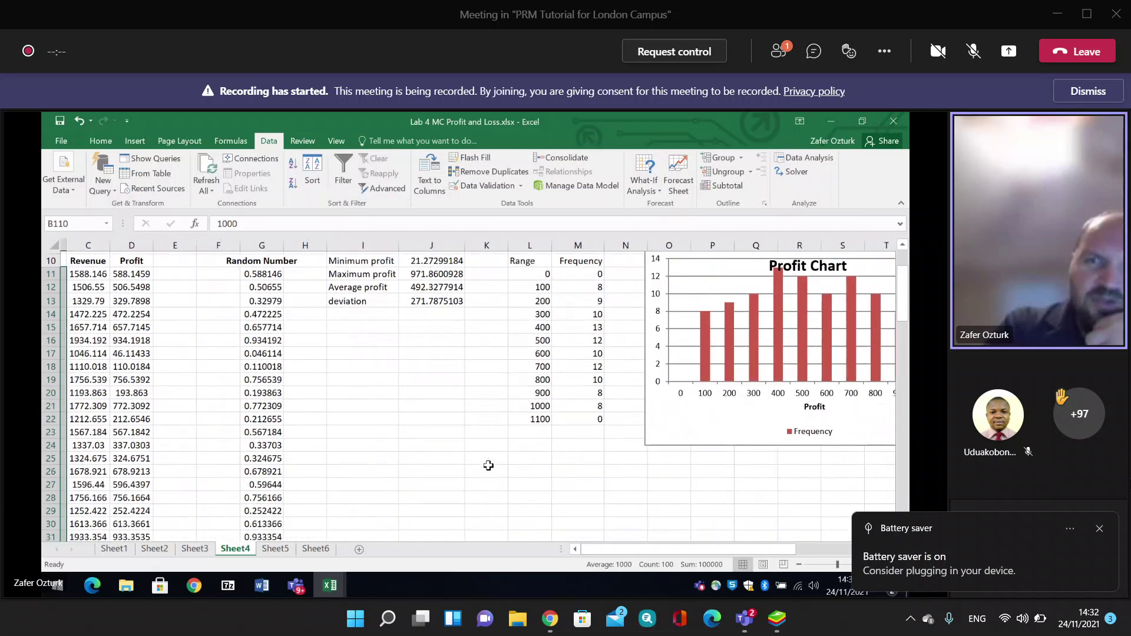
pyautogui.scroll(-1, 488, 465)
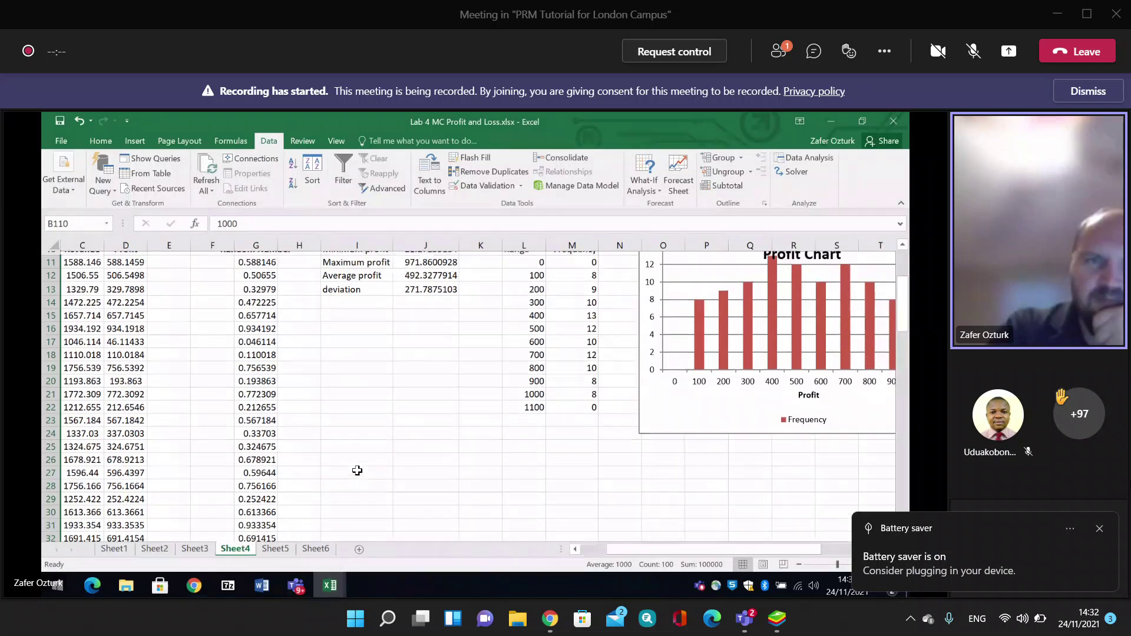
pyautogui.scroll(2, 357, 470)
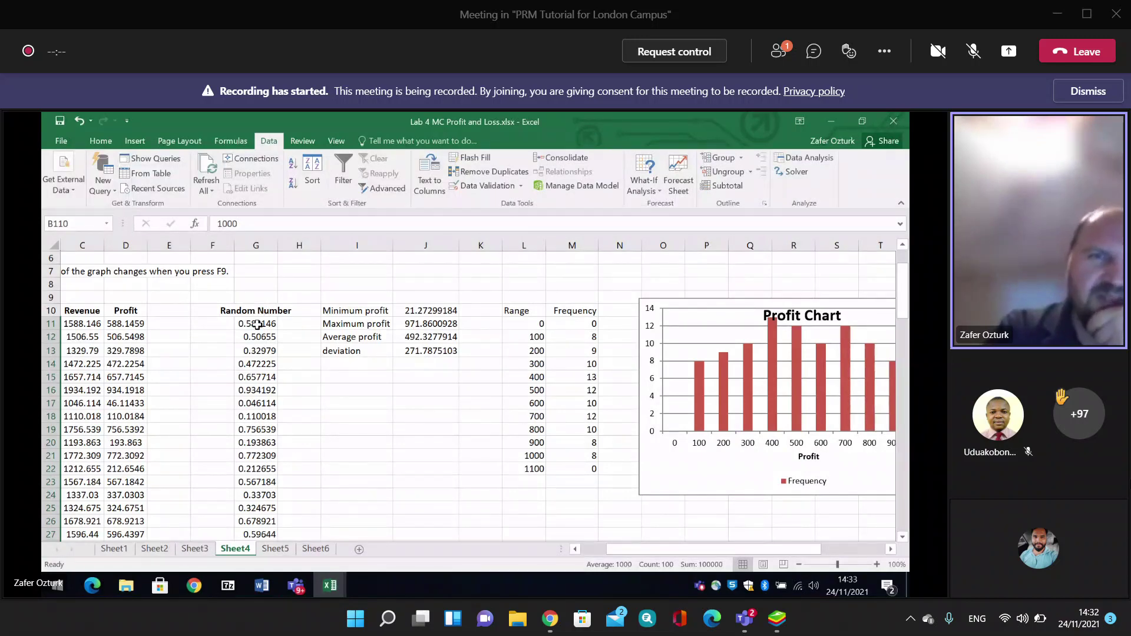
pyautogui.hscroll(-2, 258, 325)
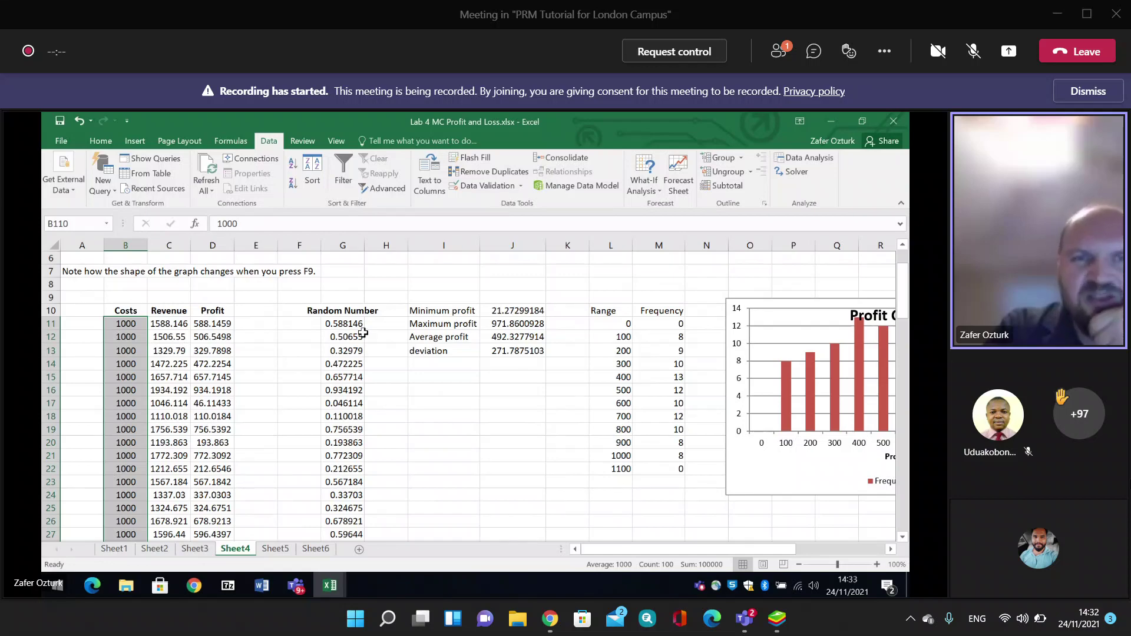
# Compare the Normal distribution settings on Sheet5 with Sheet4's Profit Chart, and inspect the chart's frequency bar for the 100 range.
pyautogui.click(289, 550)
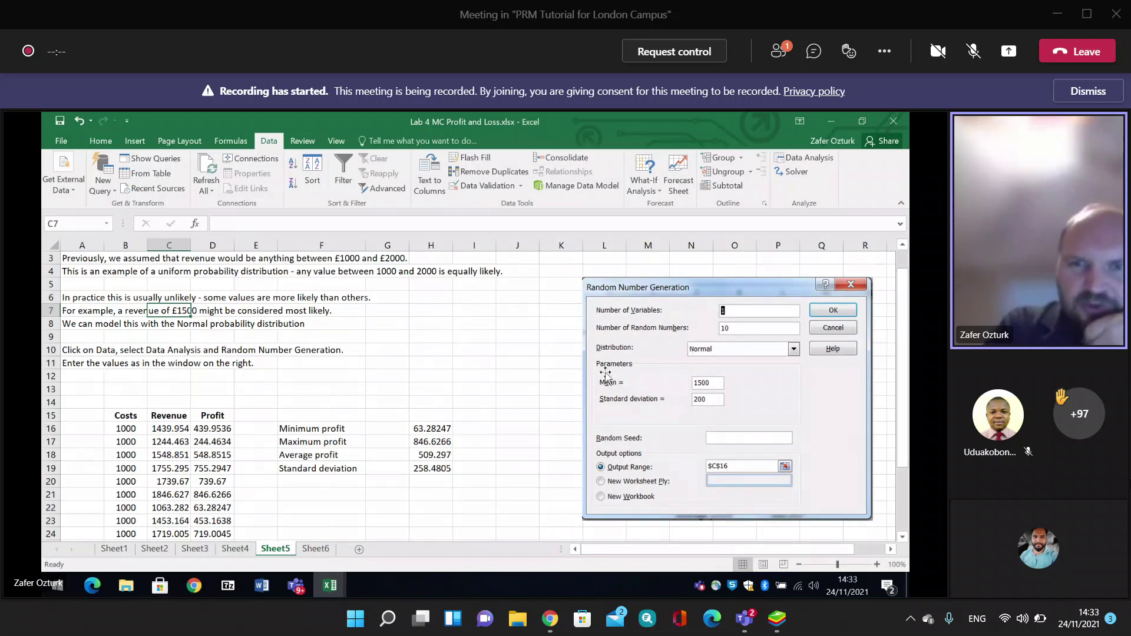
pyautogui.click(237, 549)
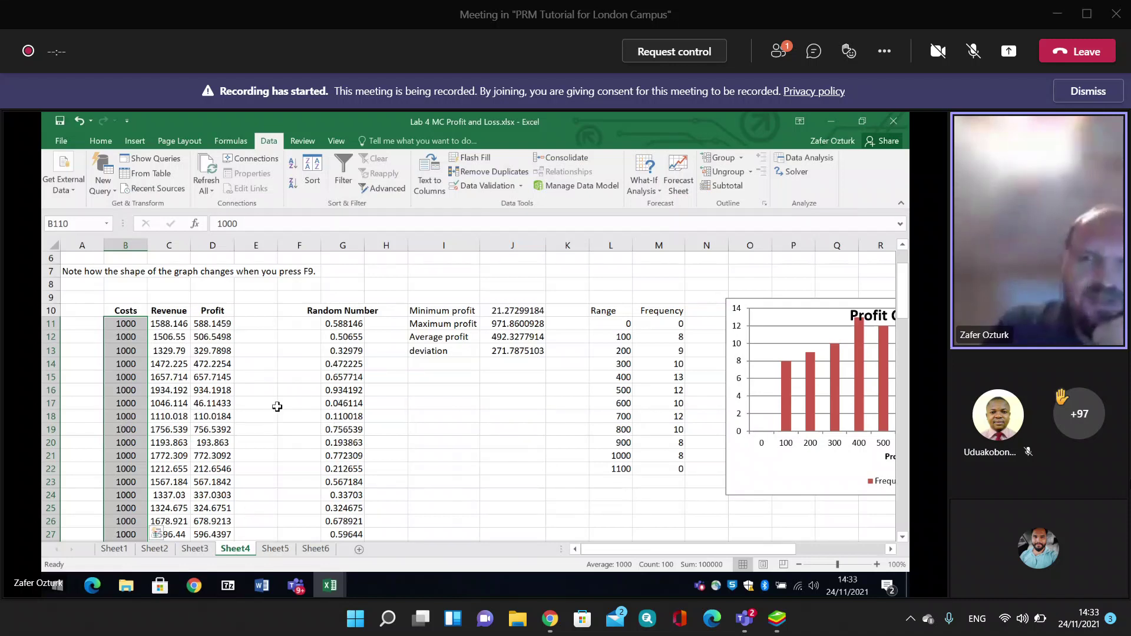
pyautogui.scroll(-2, 259, 471)
pyautogui.hscroll(3, 277, 406)
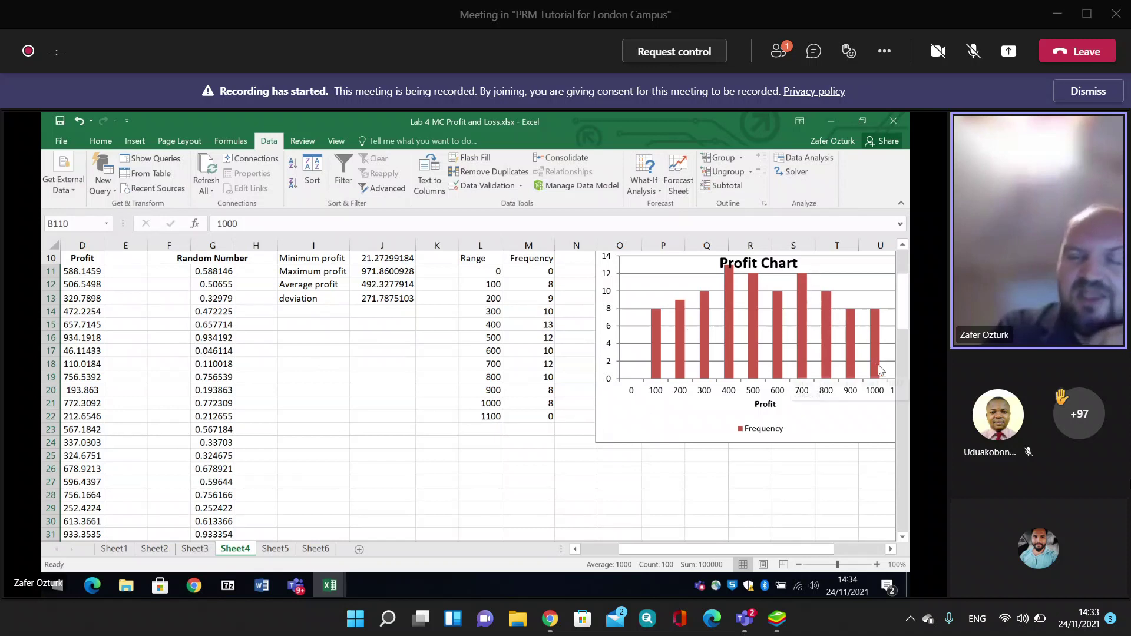
pyautogui.moveTo(878, 367)
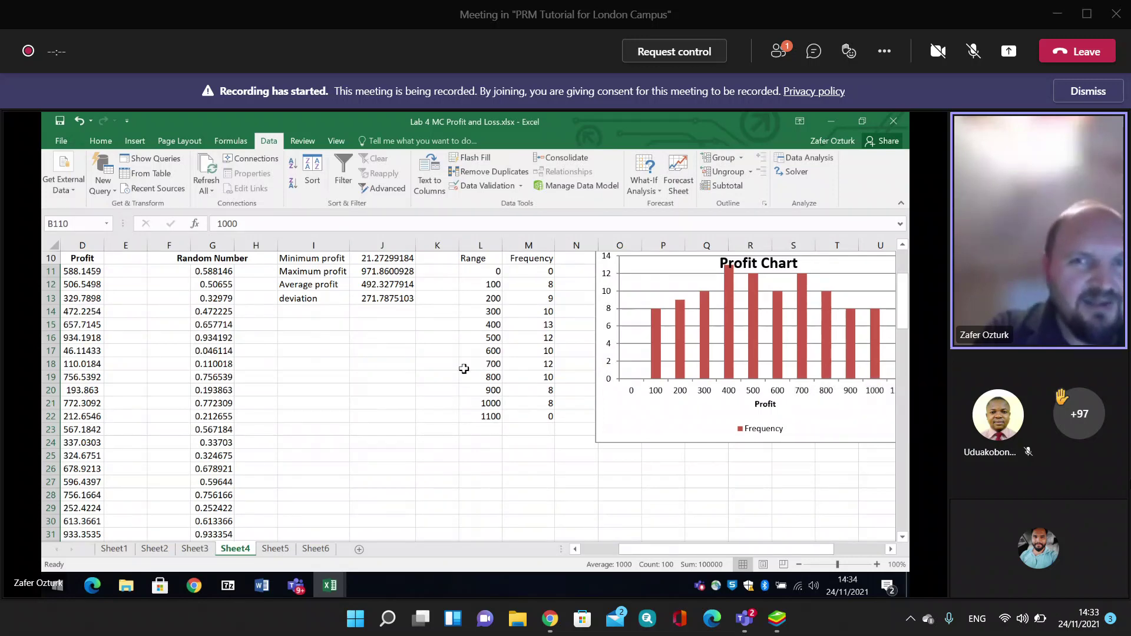
pyautogui.scroll(2, 464, 368)
pyautogui.hscroll(1, 464, 368)
pyautogui.scroll(2, 464, 369)
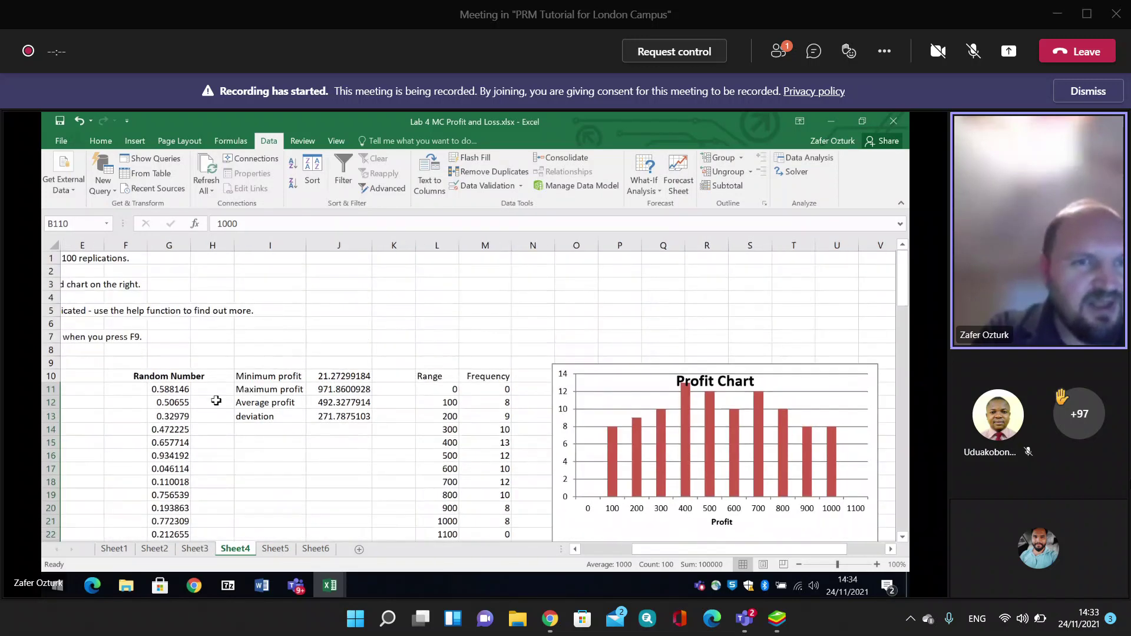
pyautogui.hscroll(-2, 216, 400)
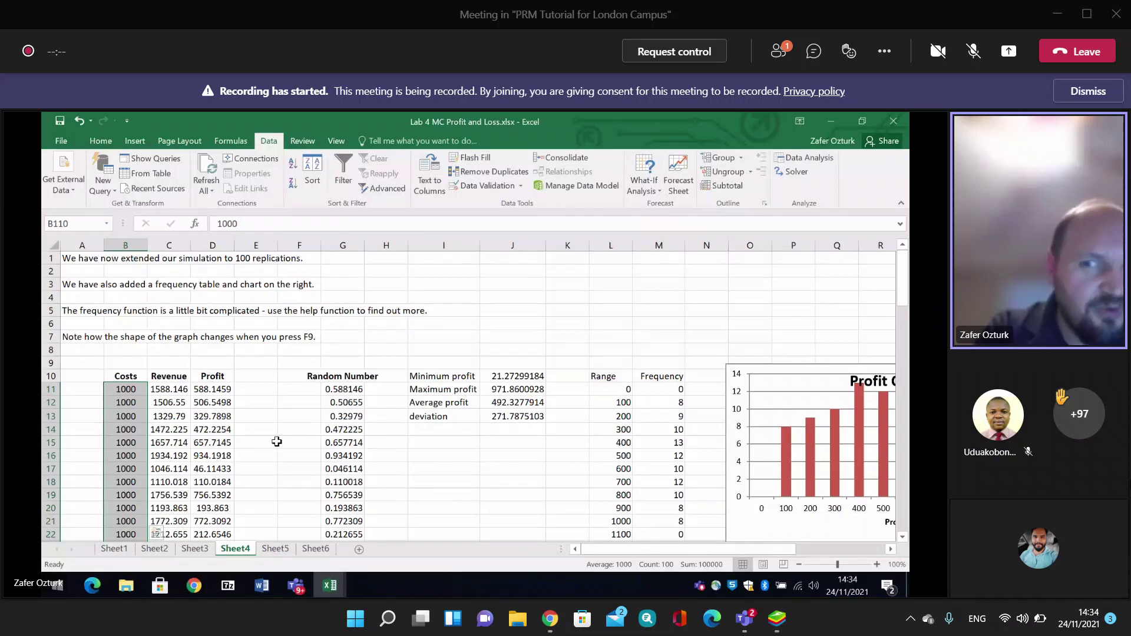
pyautogui.hscroll(3, 278, 439)
pyautogui.hscroll(1, 300, 434)
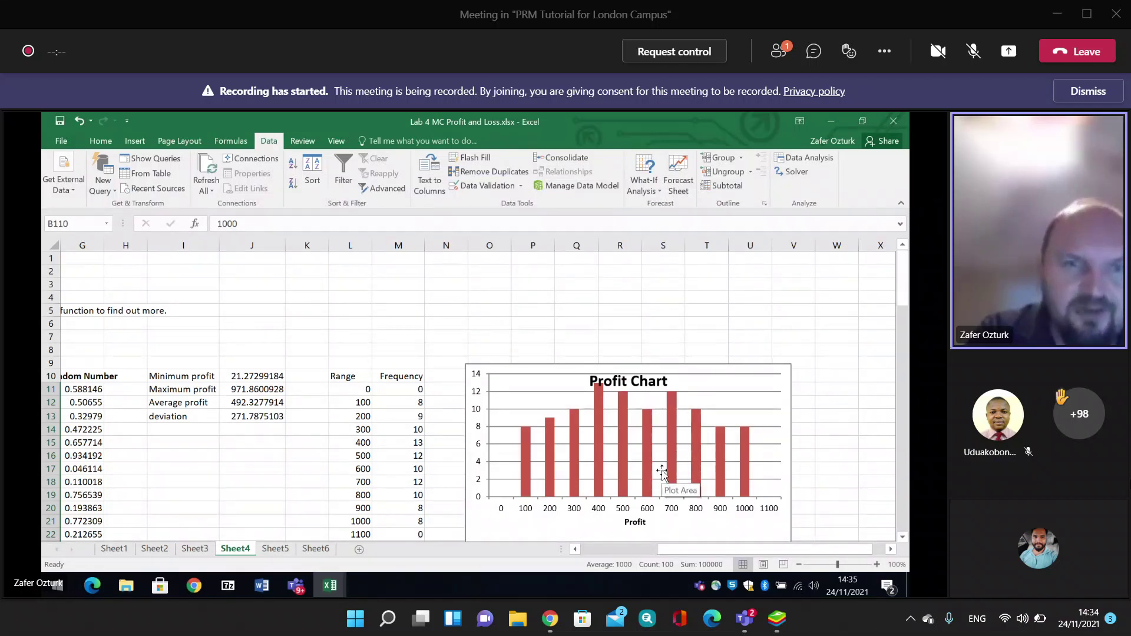
pyautogui.moveTo(529, 471)
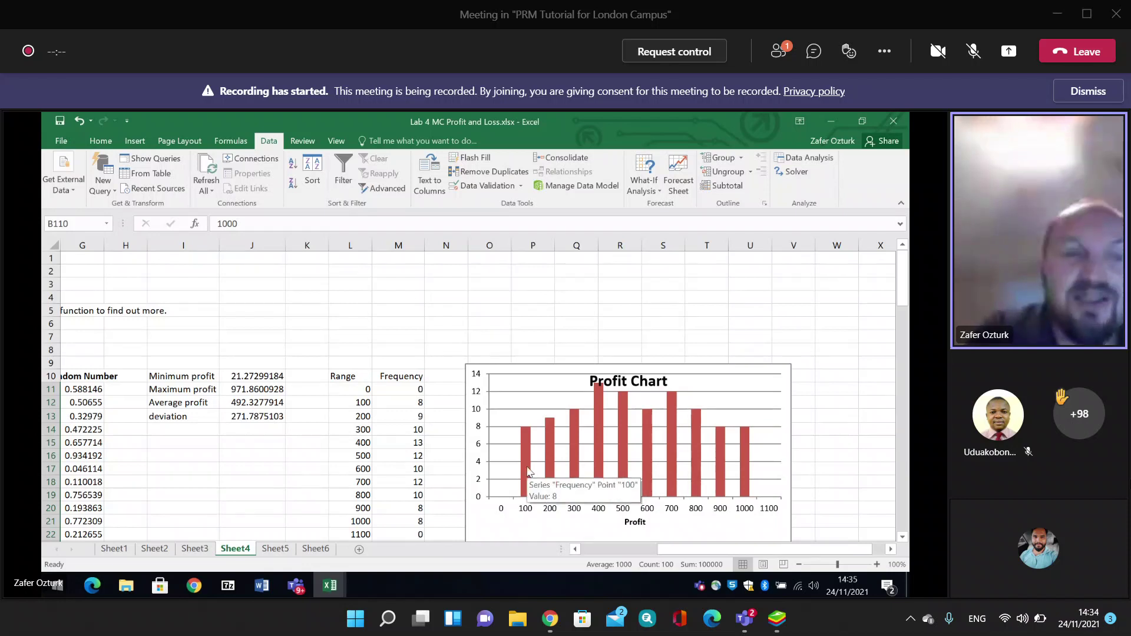
# Recalculate the random numbers on Sheet4 and examine the updated frequency table and the Profit Chart's bar for the 900 range.
pyautogui.click(88, 405)
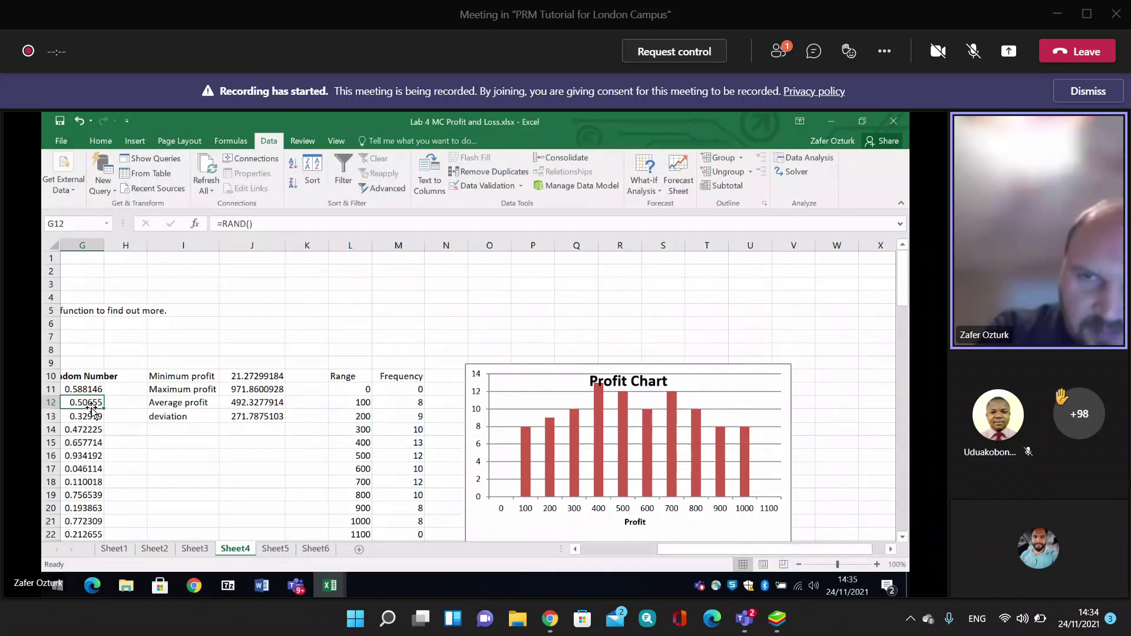
pyautogui.press('F9')
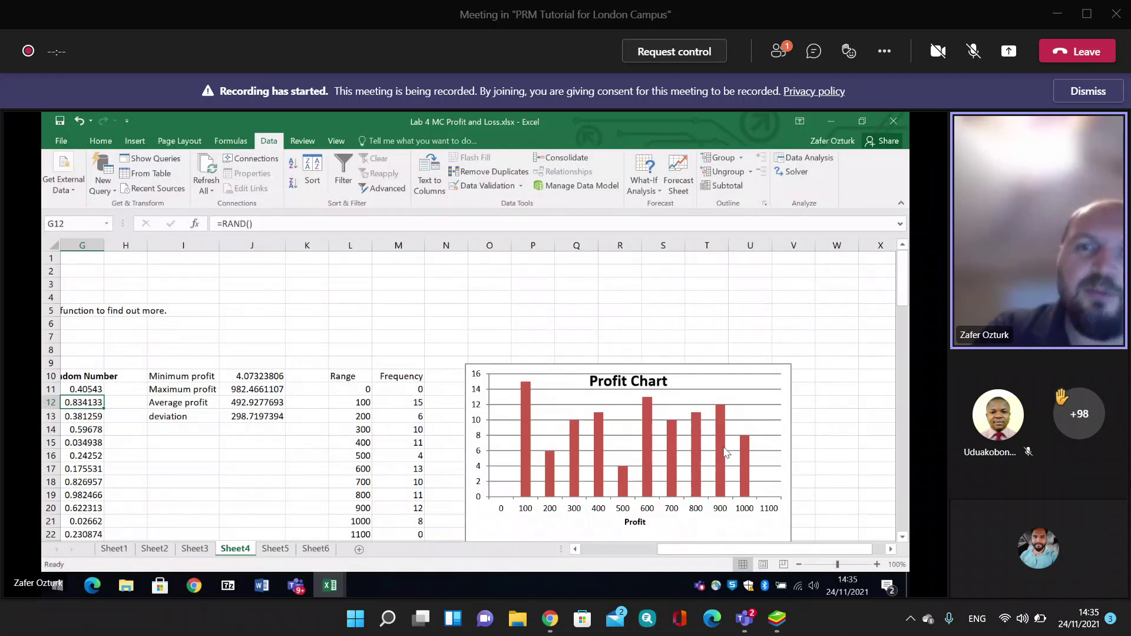
pyautogui.moveTo(721, 449)
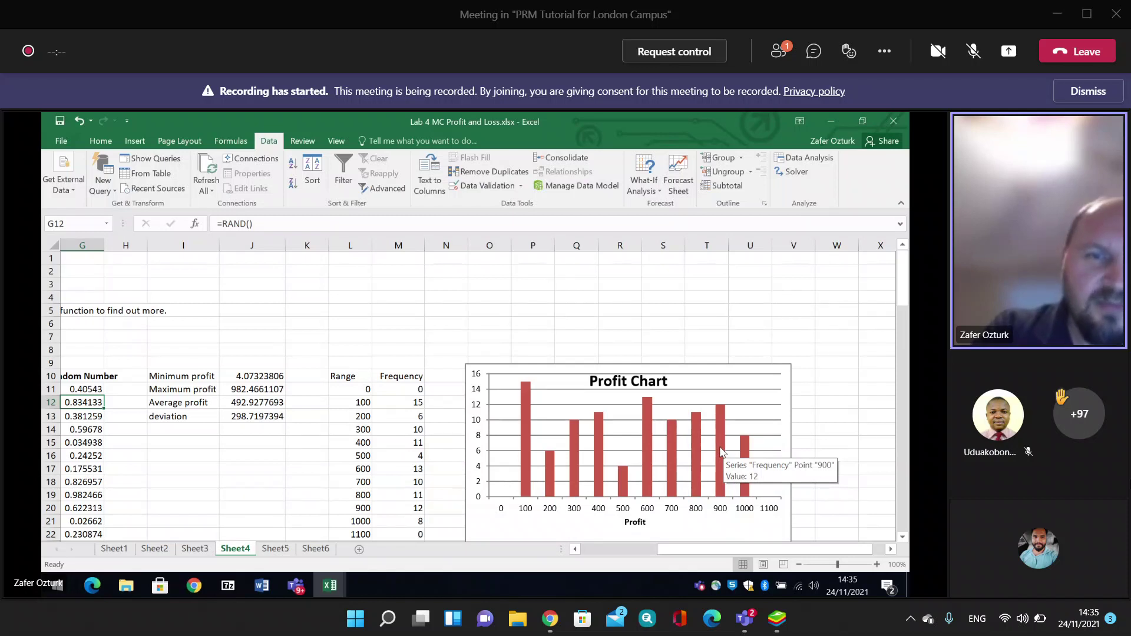
pyautogui.scroll(-4, 720, 446)
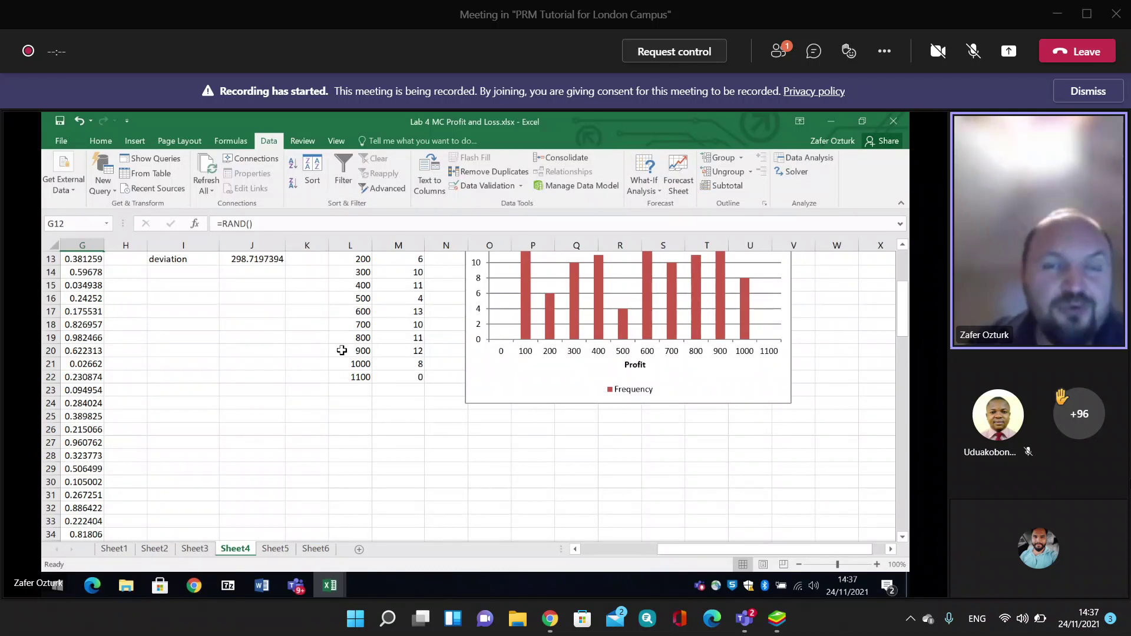
pyautogui.scroll(1, 342, 350)
pyautogui.scroll(1, 343, 351)
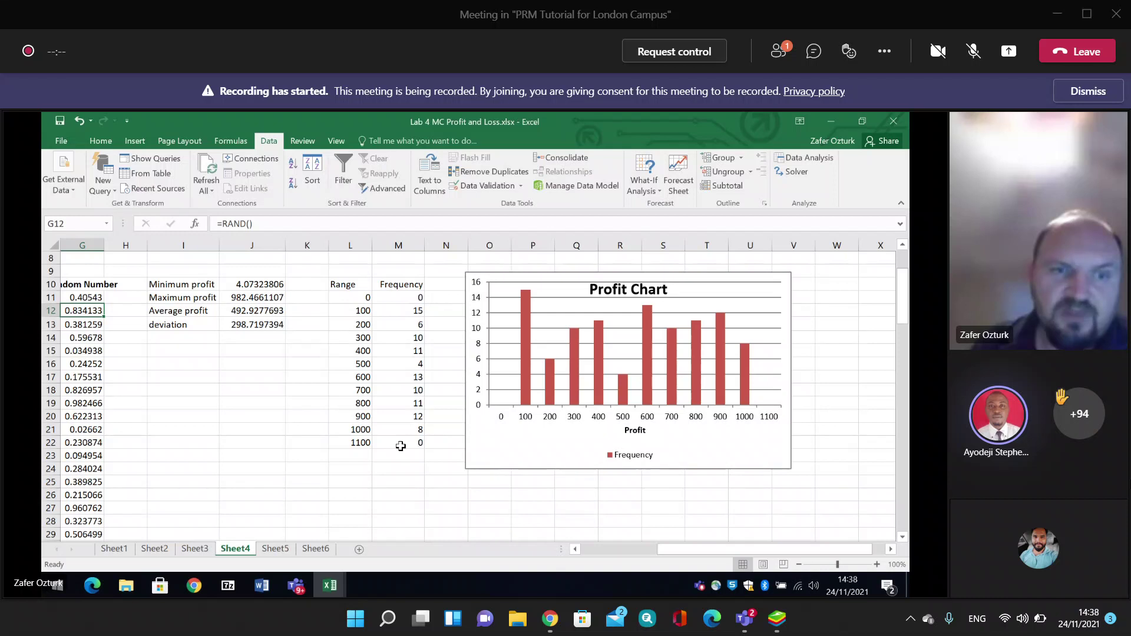
# Check Sheet1 briefly, return to Sheet4 and examine the random number formulas in G11 and G12 and the replications below them.
pyautogui.click(114, 549)
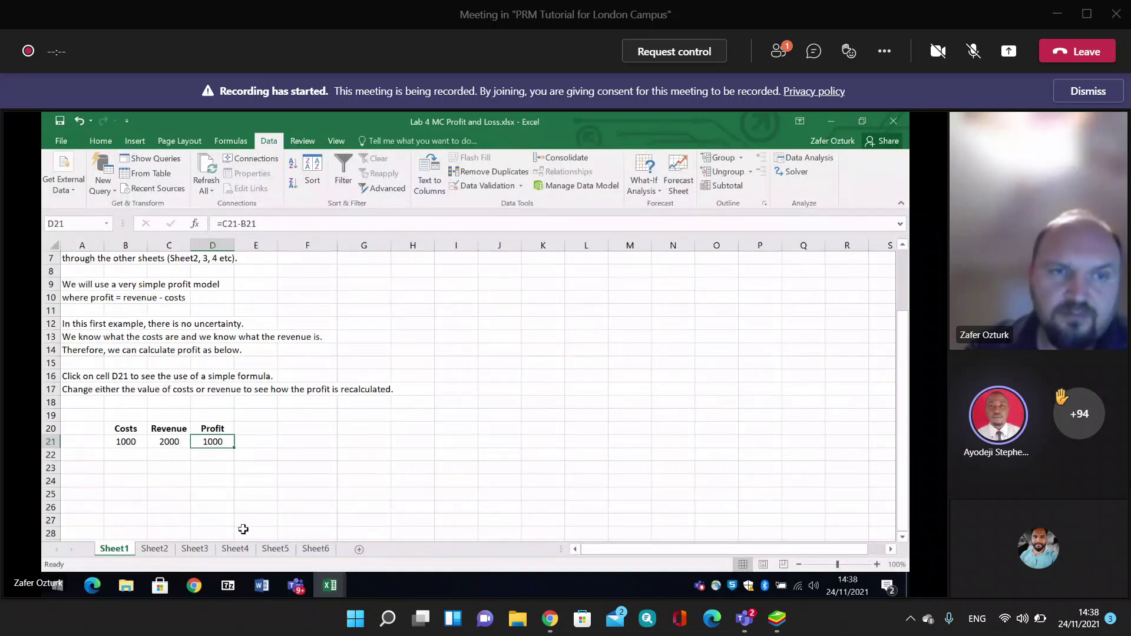
pyautogui.click(245, 553)
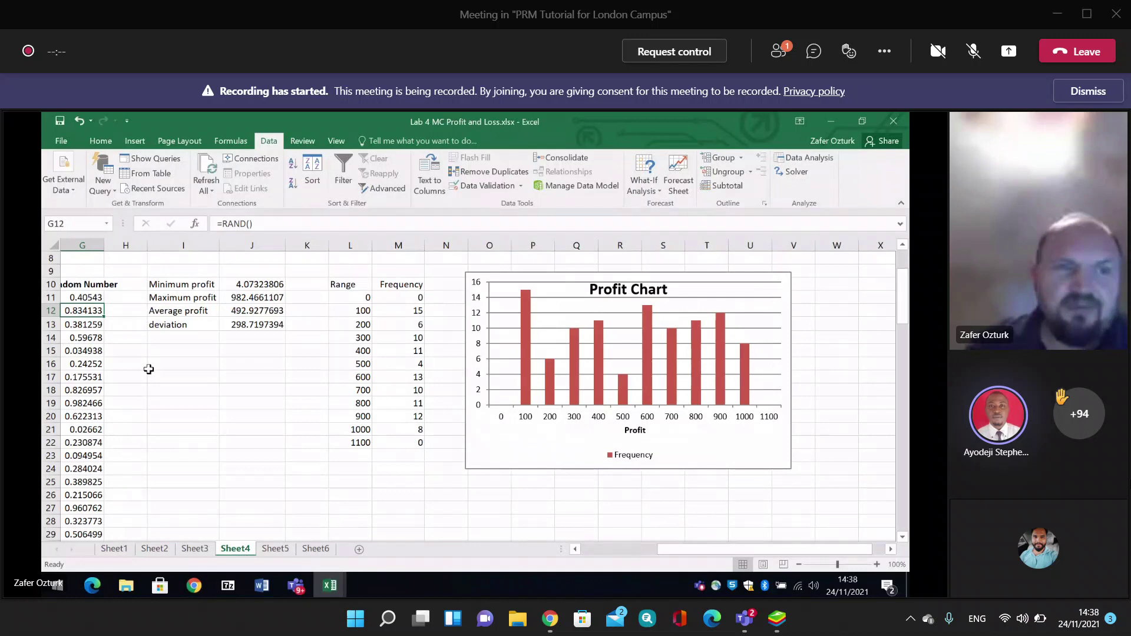
pyautogui.hscroll(-4, 149, 369)
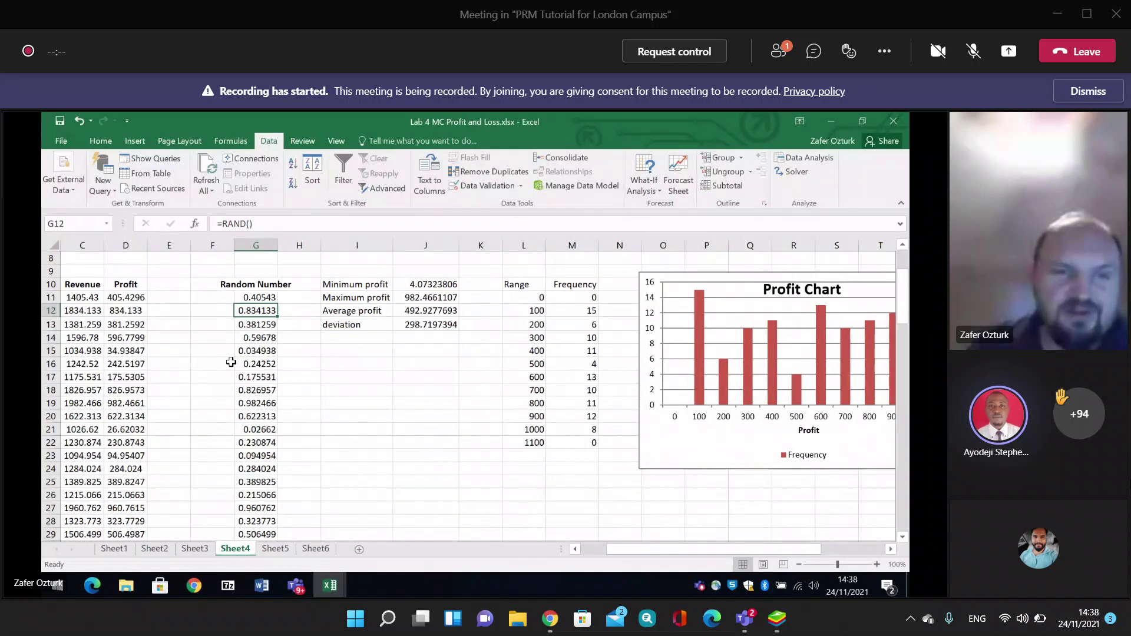
pyautogui.click(260, 298)
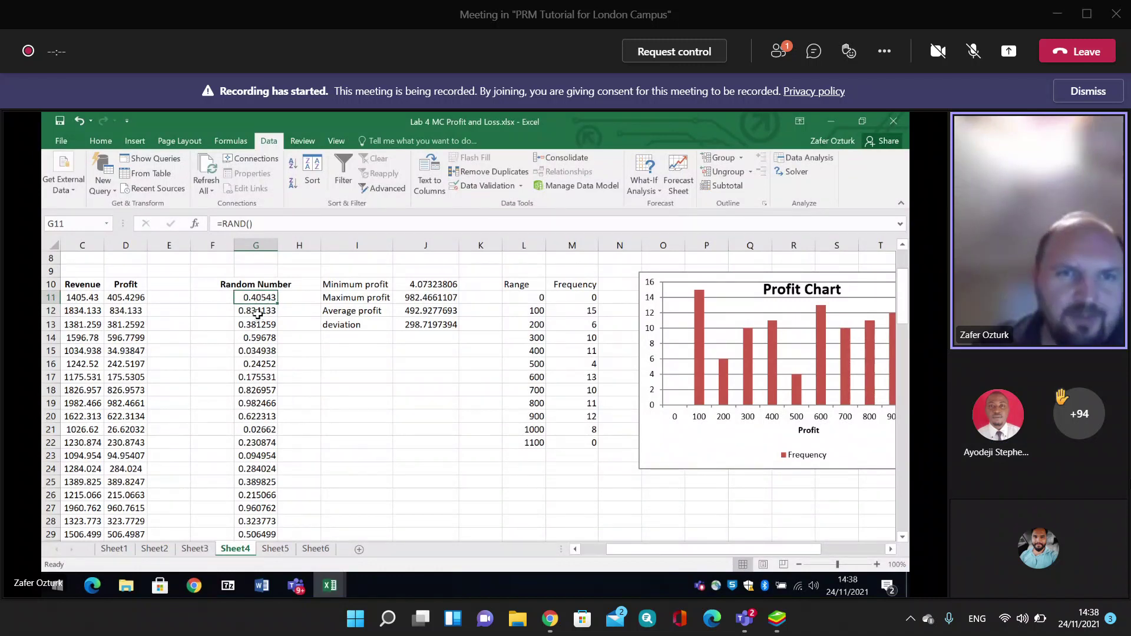
pyautogui.click(257, 314)
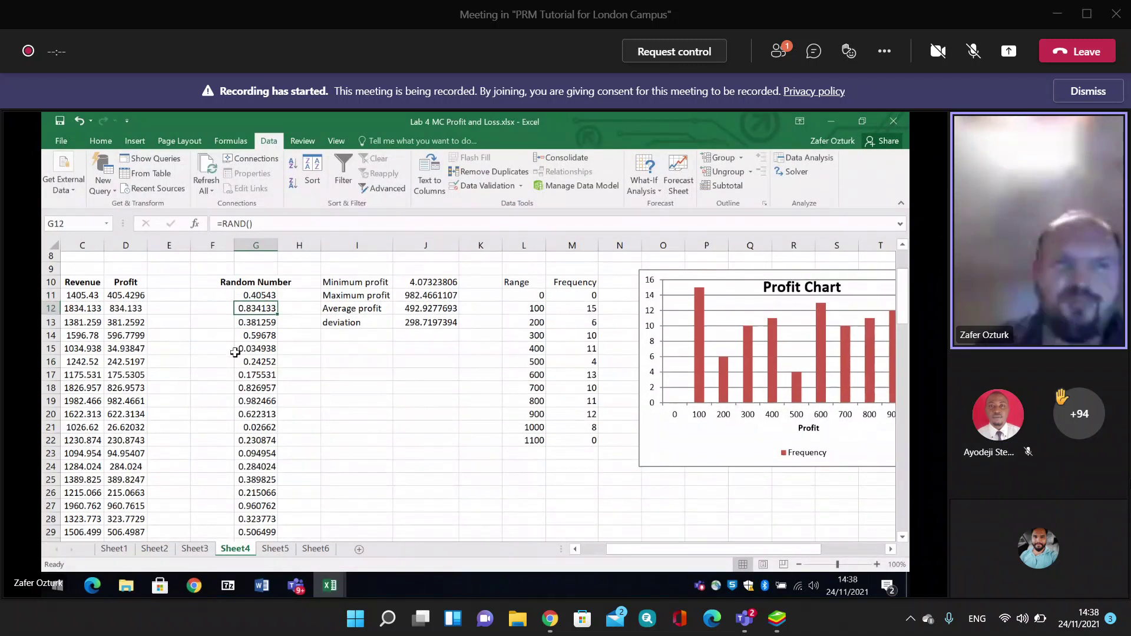
pyautogui.scroll(-8, 235, 353)
pyautogui.scroll(-1, 234, 353)
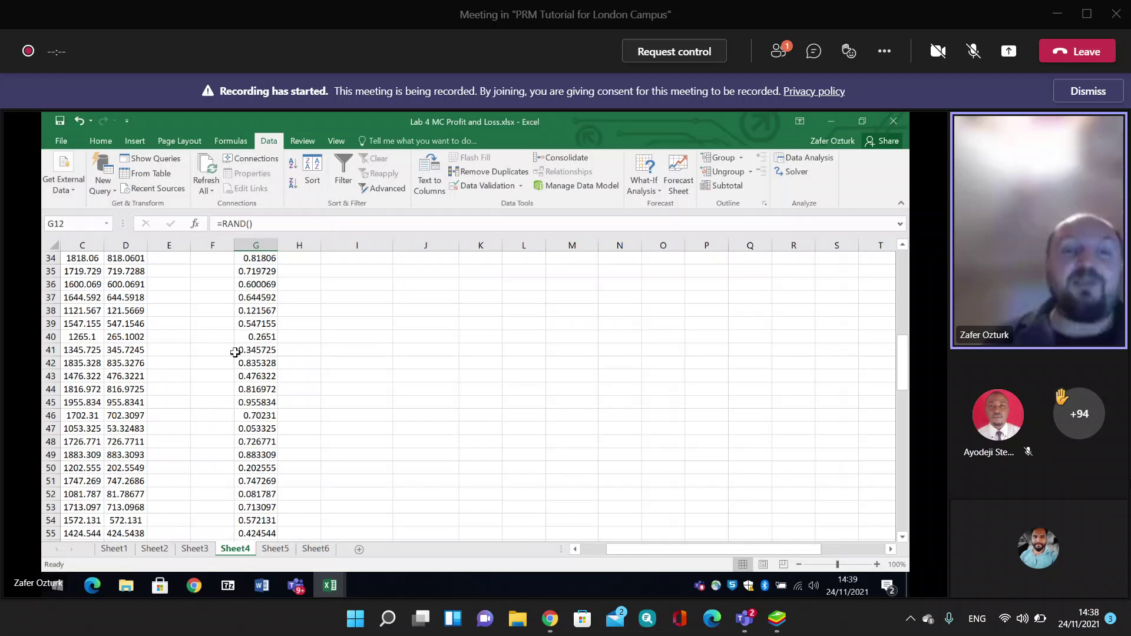
pyautogui.rightClick(439, 333)
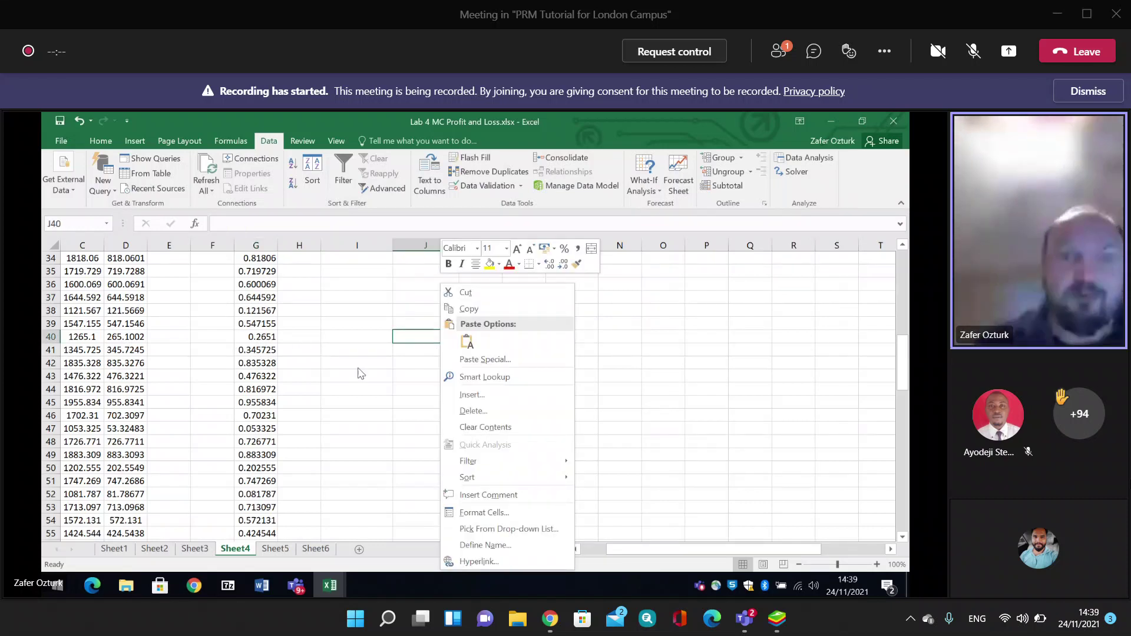
pyautogui.press('Escape')
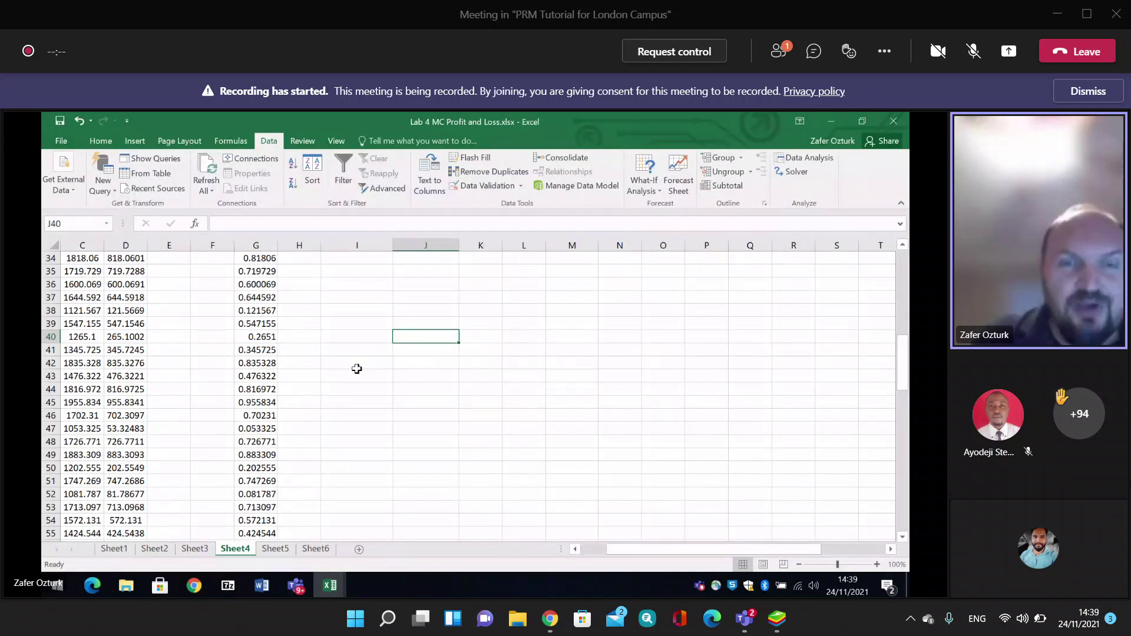
# Inspect the frequency bars of Sheet4's Profit Chart, including those for the 500 and 300 ranges.
pyautogui.scroll(10, 357, 368)
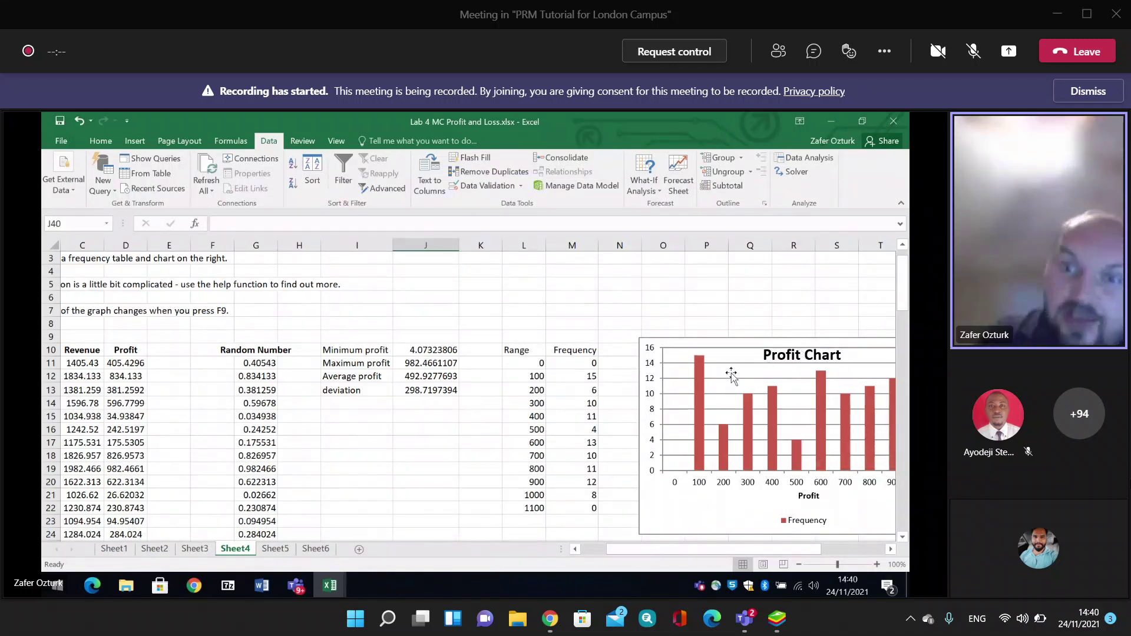
pyautogui.moveTo(797, 451)
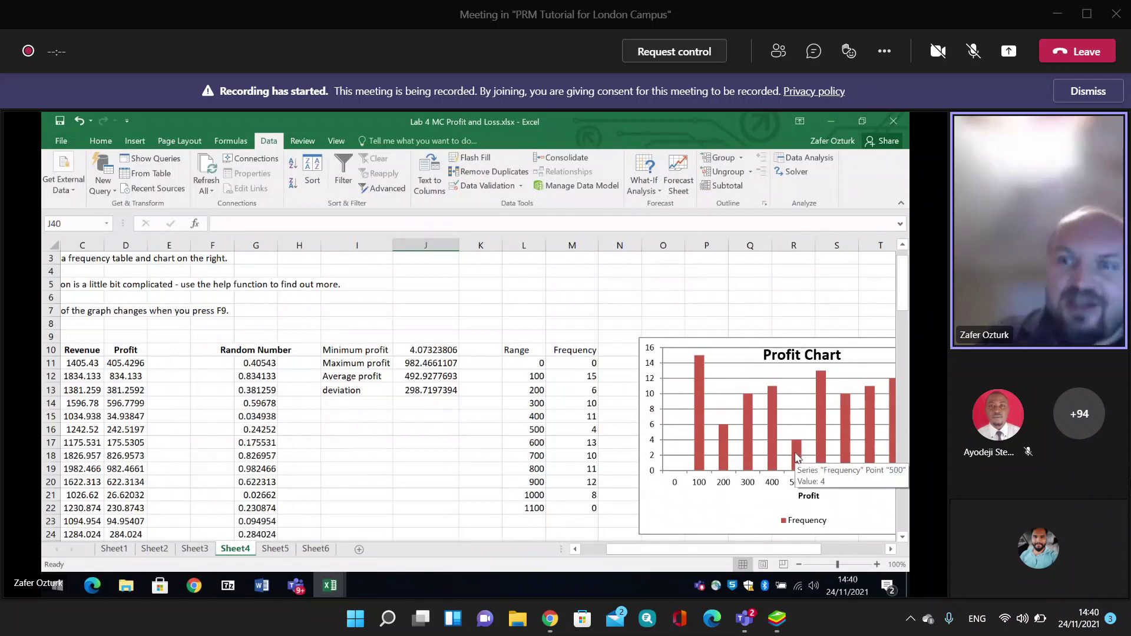
pyautogui.hscroll(2, 797, 451)
pyautogui.hscroll(2, 797, 457)
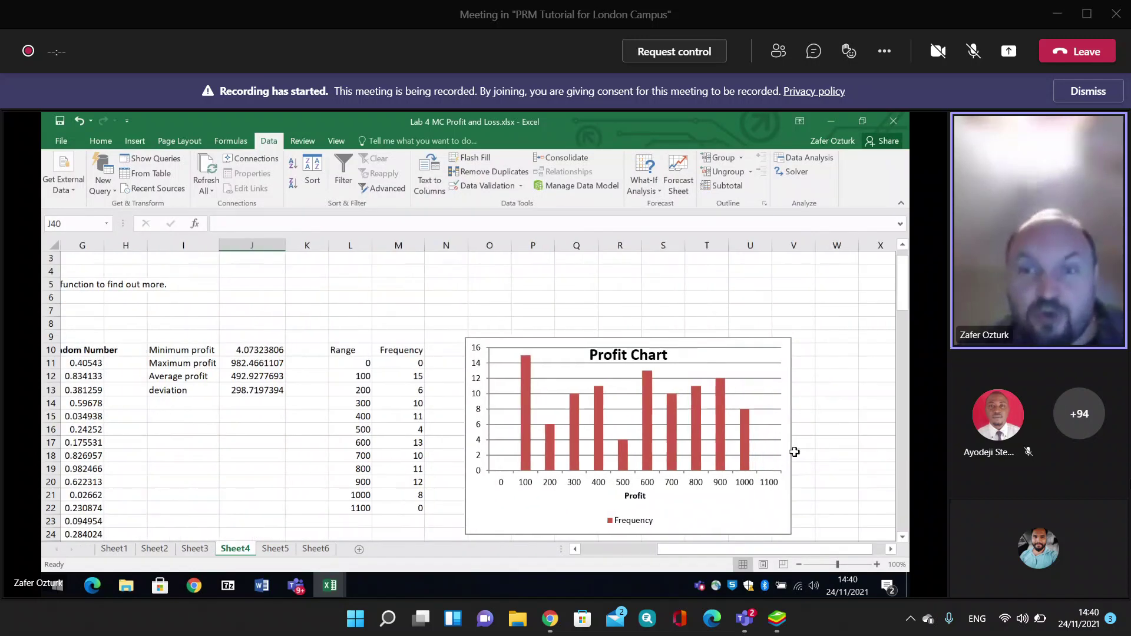
pyautogui.moveTo(742, 468)
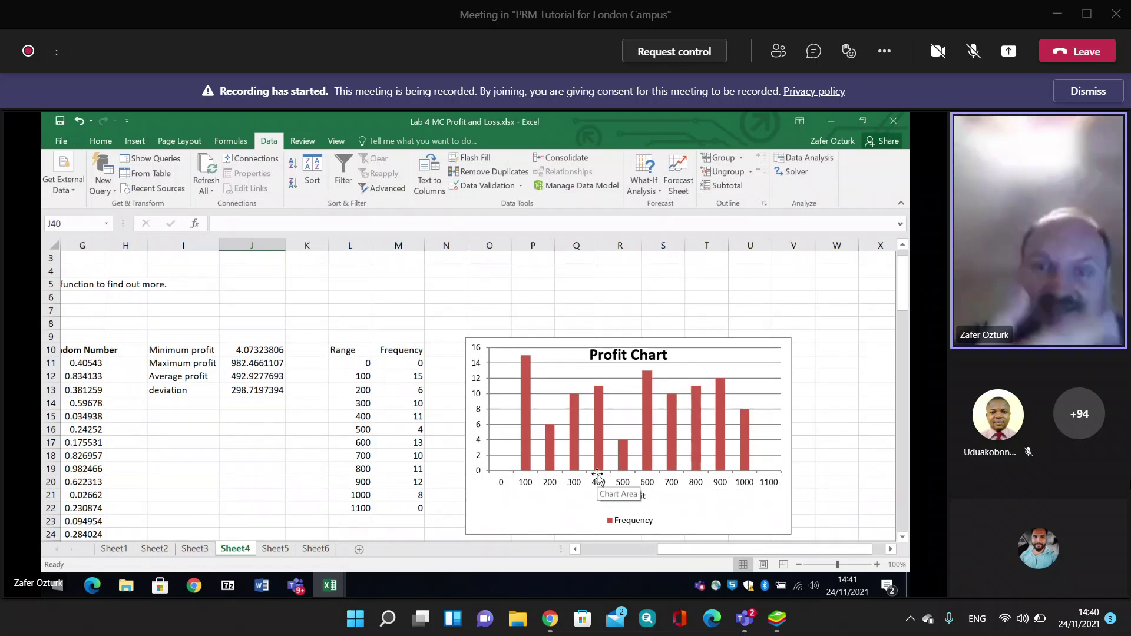
pyautogui.moveTo(653, 404)
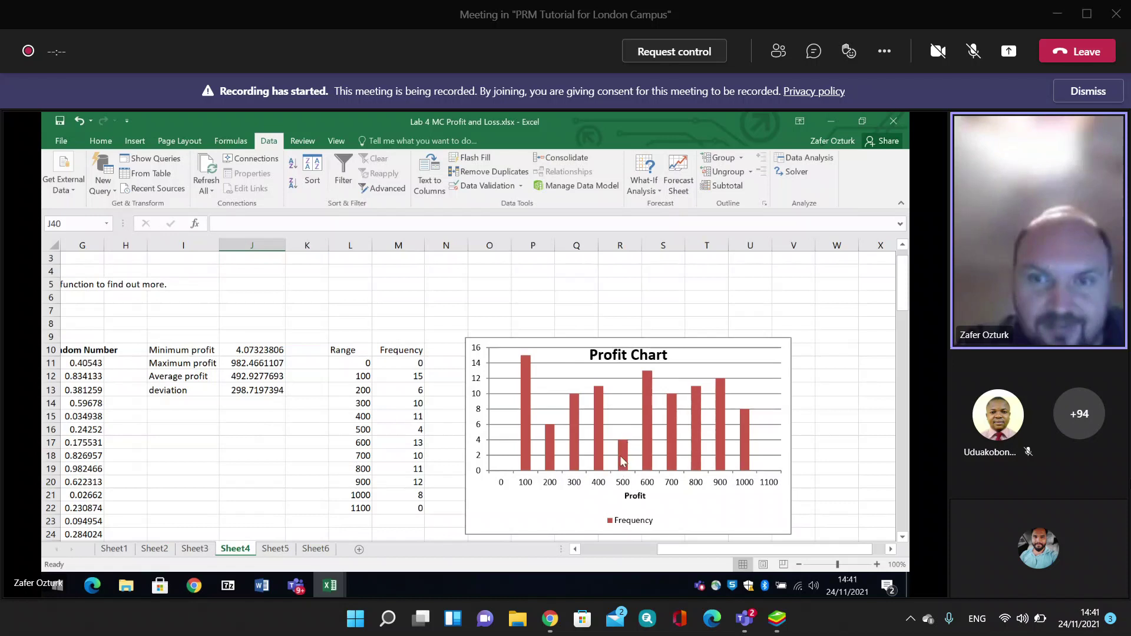
pyautogui.moveTo(623, 461)
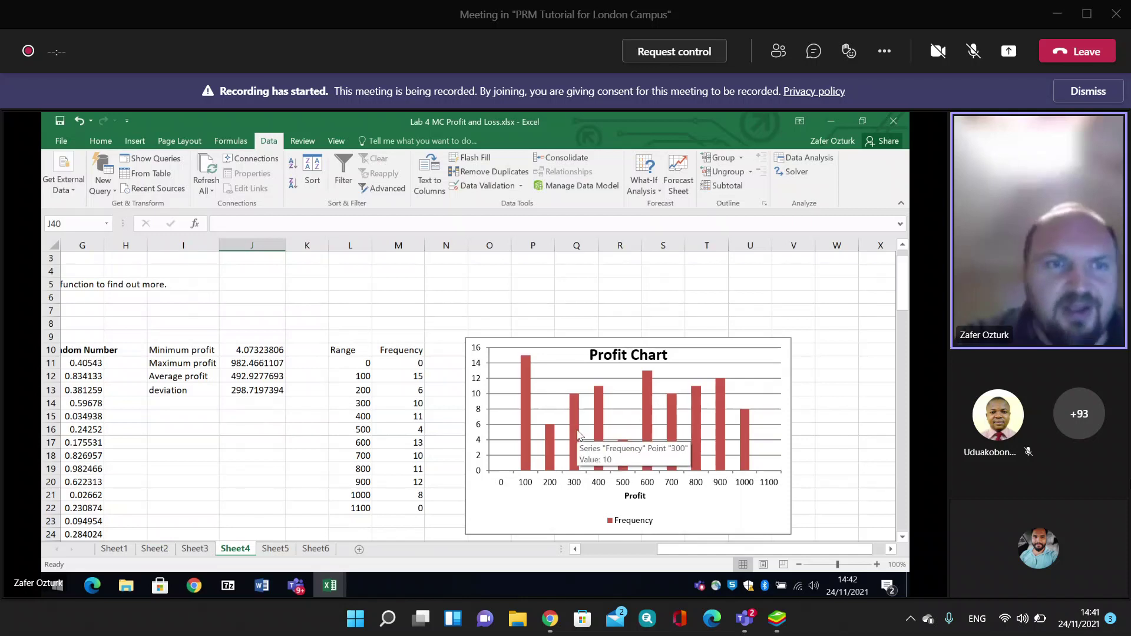
# Review Sheet4's cost, revenue and profit columns, and open Sheet2 with its notes on modelling uncertain revenue using RAND().
pyautogui.hscroll(-2, 661, 411)
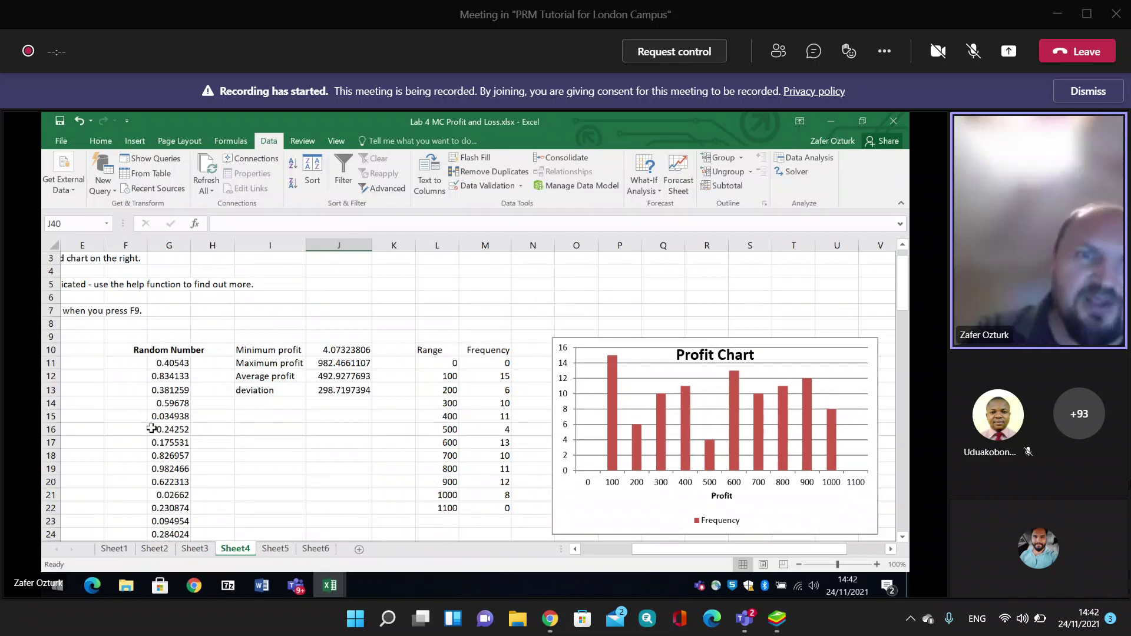
pyautogui.hscroll(-4, 318, 428)
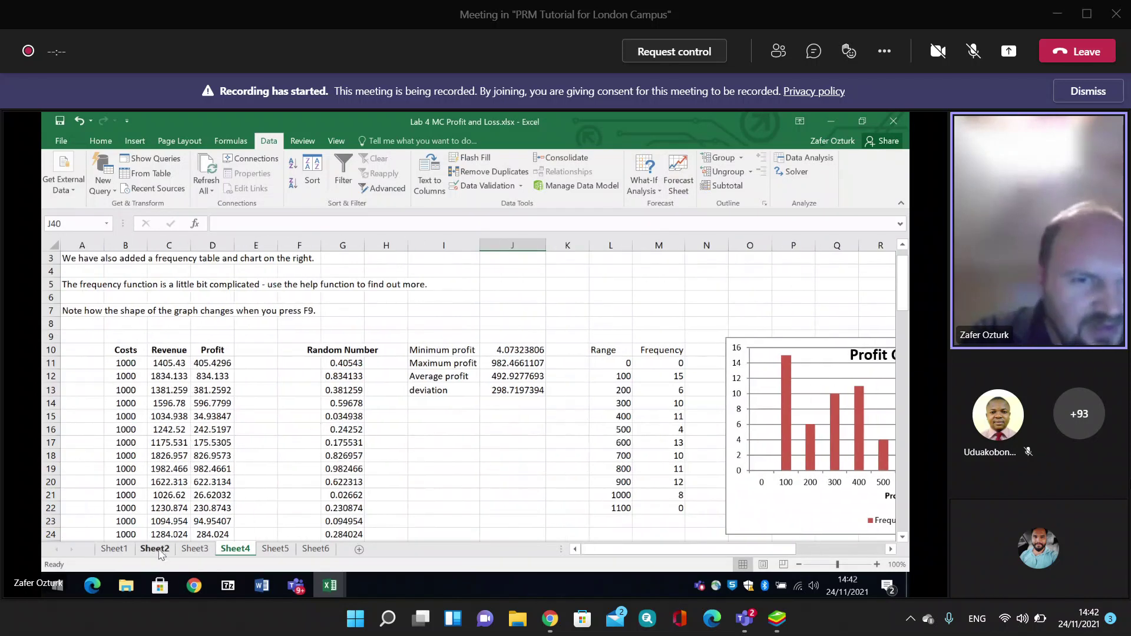
pyautogui.click(155, 548)
pyautogui.keyDown('ctrl'); pyautogui.scroll(-1, 247, 457); pyautogui.keyUp('ctrl')
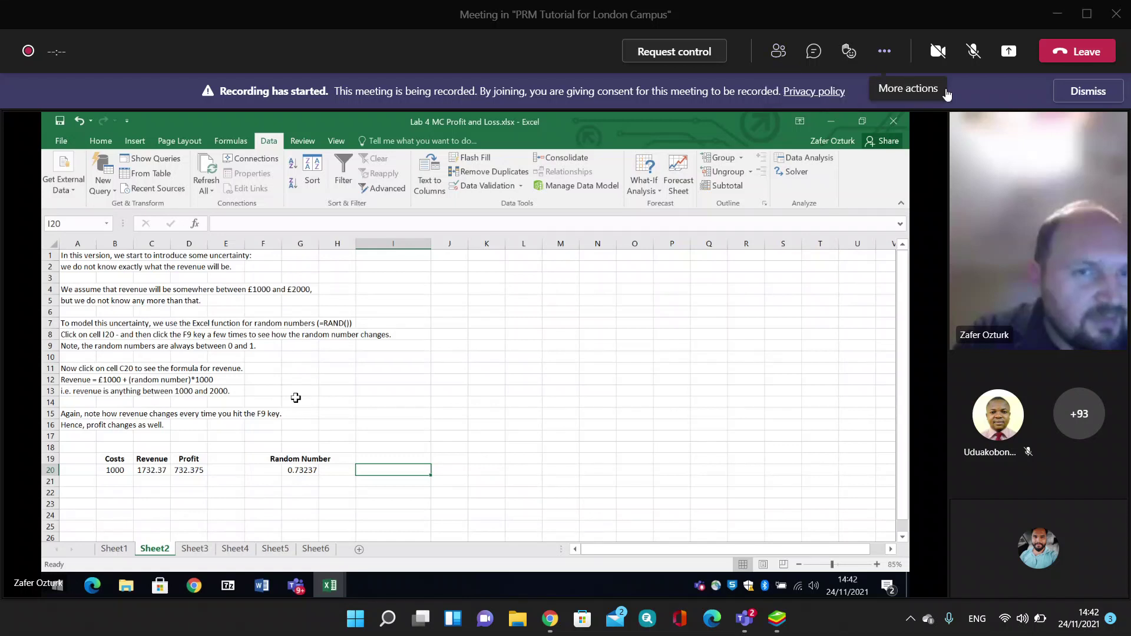
# Open the Teams meeting's participants list and expand it to show all presenters.
pyautogui.click(774, 62)
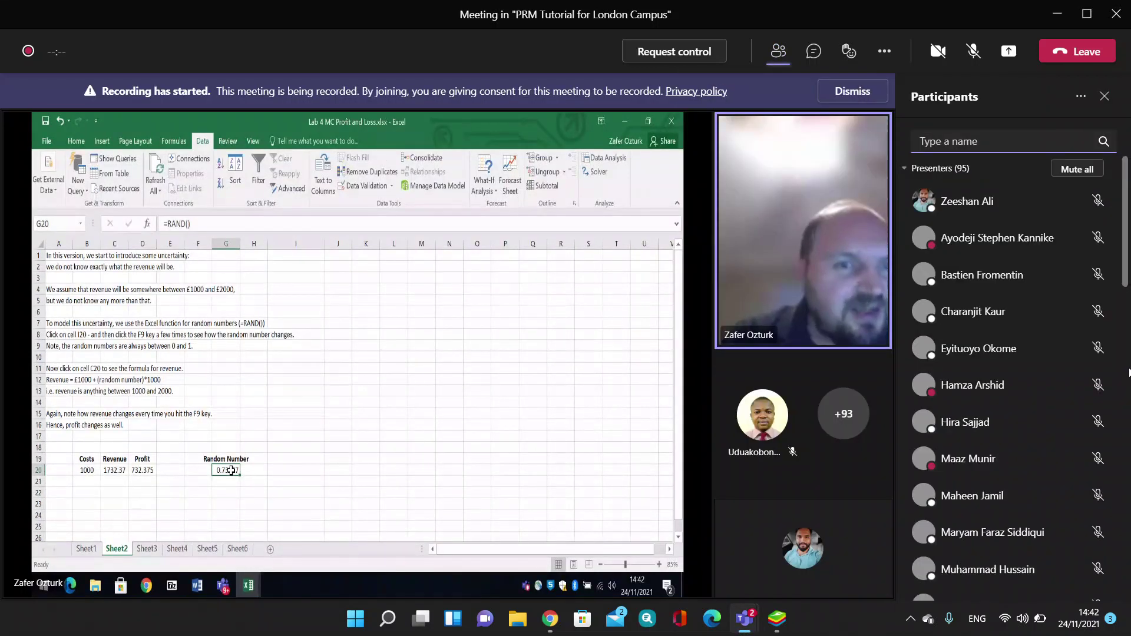
pyautogui.scroll(-3, 1102, 395)
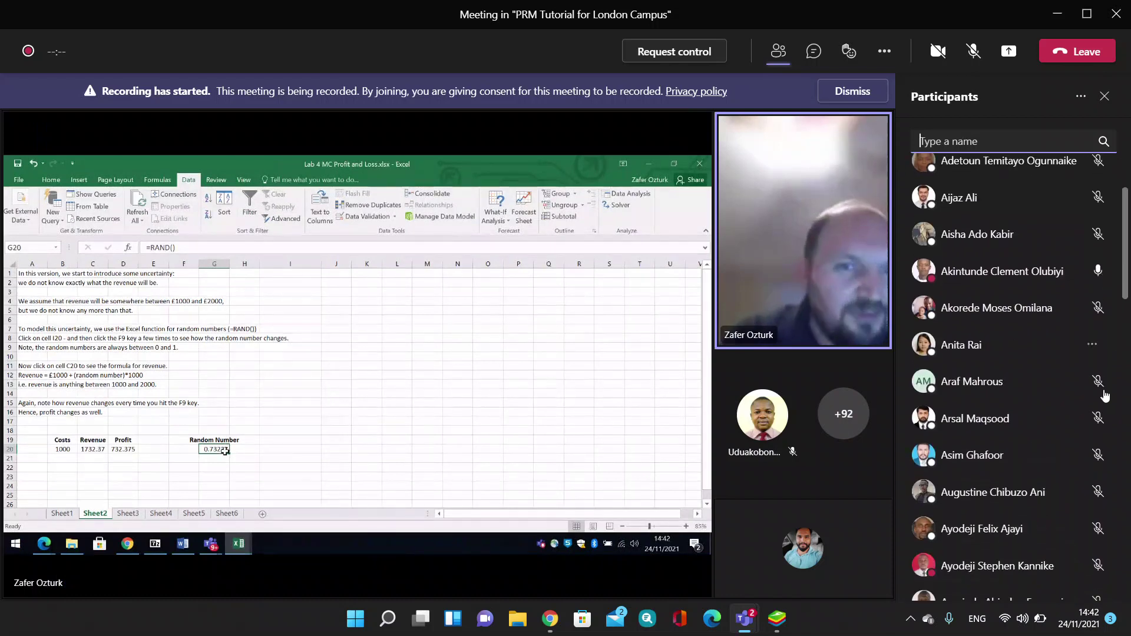
pyautogui.scroll(-8, 1105, 396)
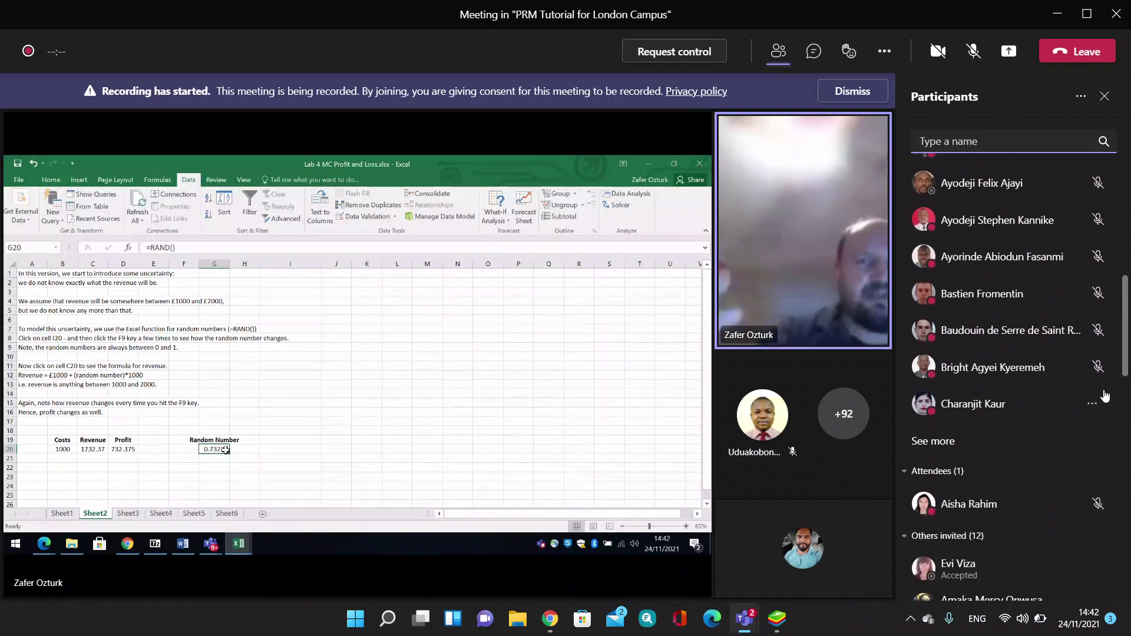
pyautogui.scroll(-1, 1102, 401)
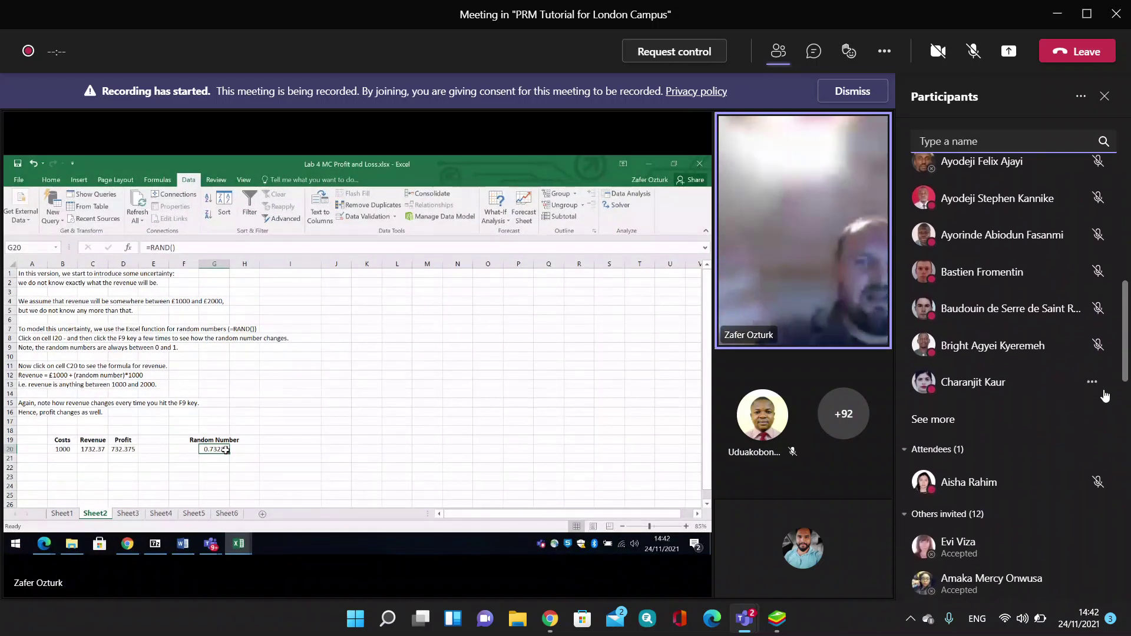
pyautogui.click(955, 418)
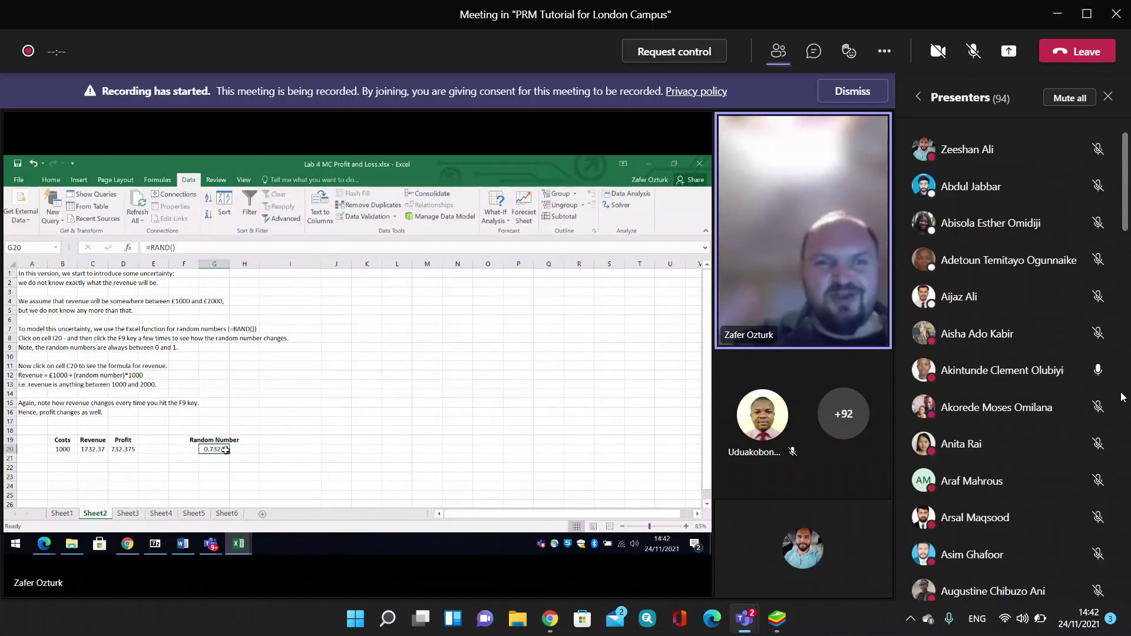
# Look through the meeting's full presenters list down to its last entries, checking each participant and their microphone status.
pyautogui.scroll(-5, 1122, 396)
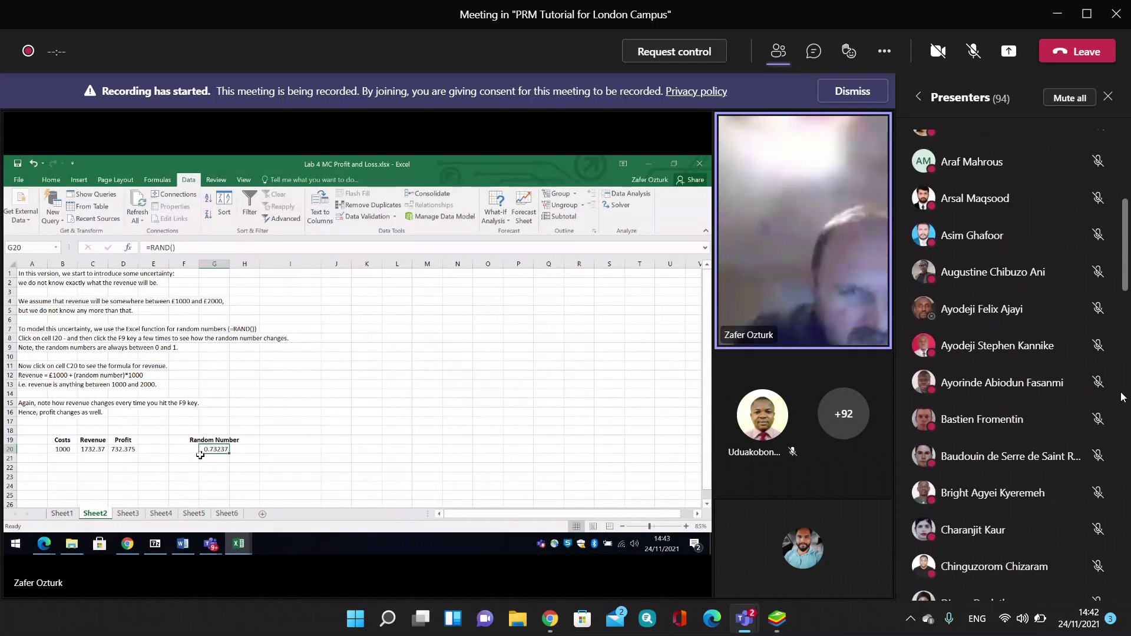
pyautogui.scroll(-7, 1123, 396)
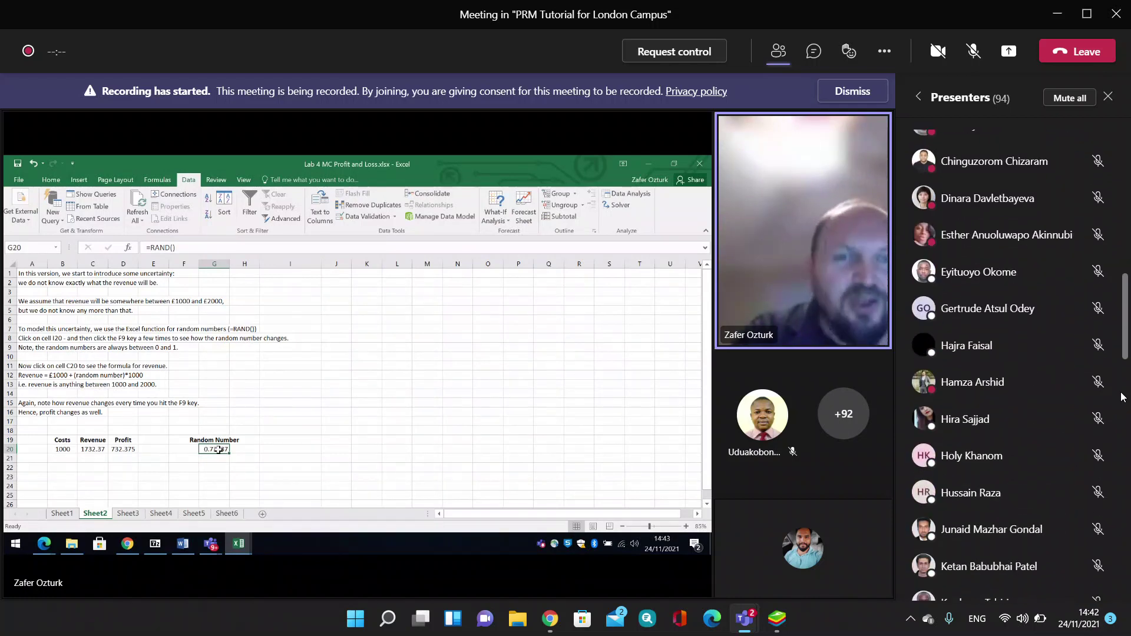
pyautogui.scroll(-3, 1123, 397)
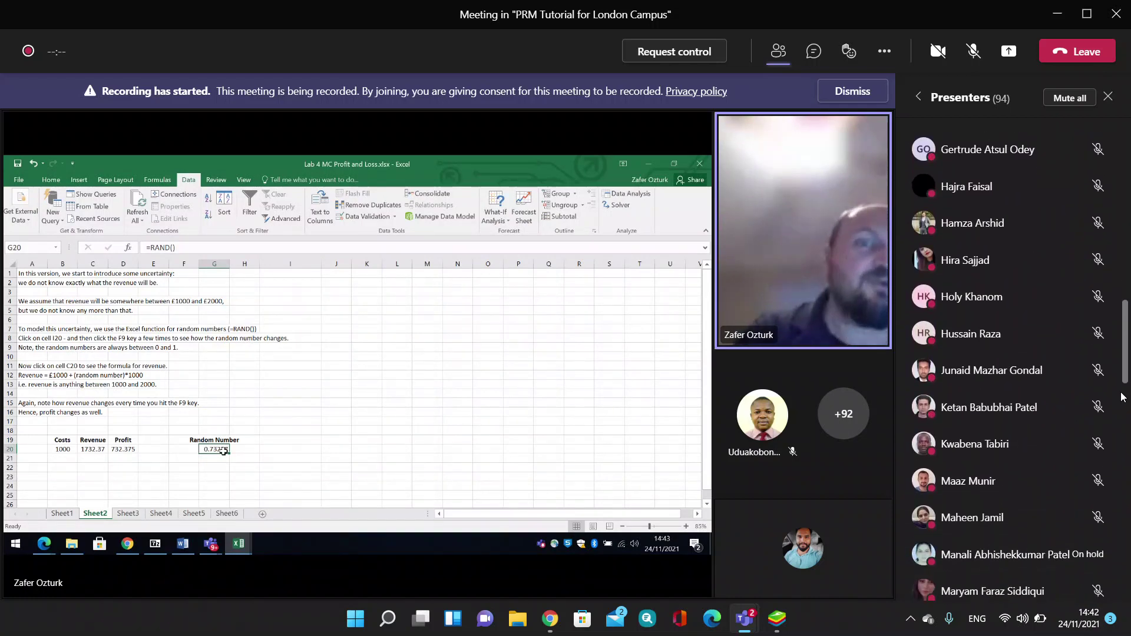
pyautogui.scroll(-8, 1122, 396)
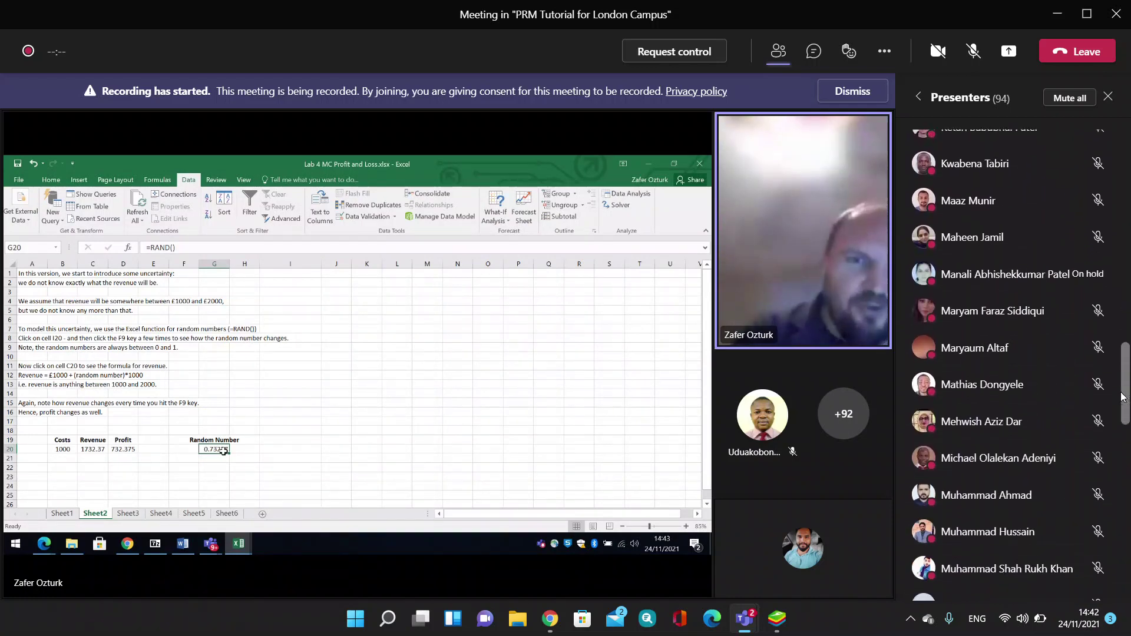
pyautogui.scroll(-10, 1123, 396)
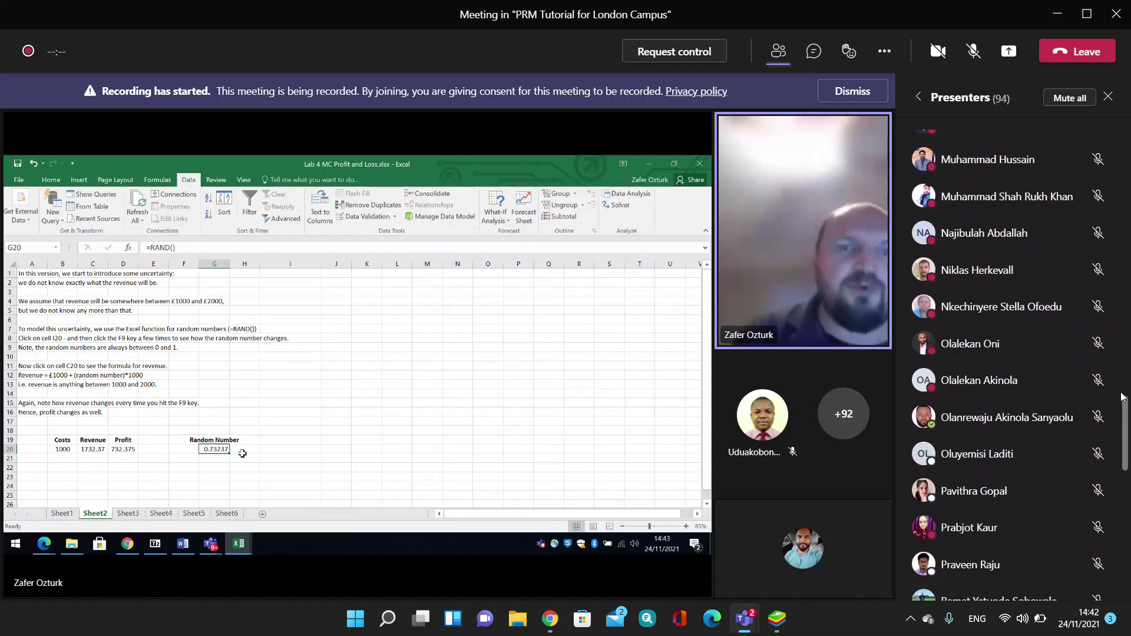
pyautogui.scroll(-3, 1122, 397)
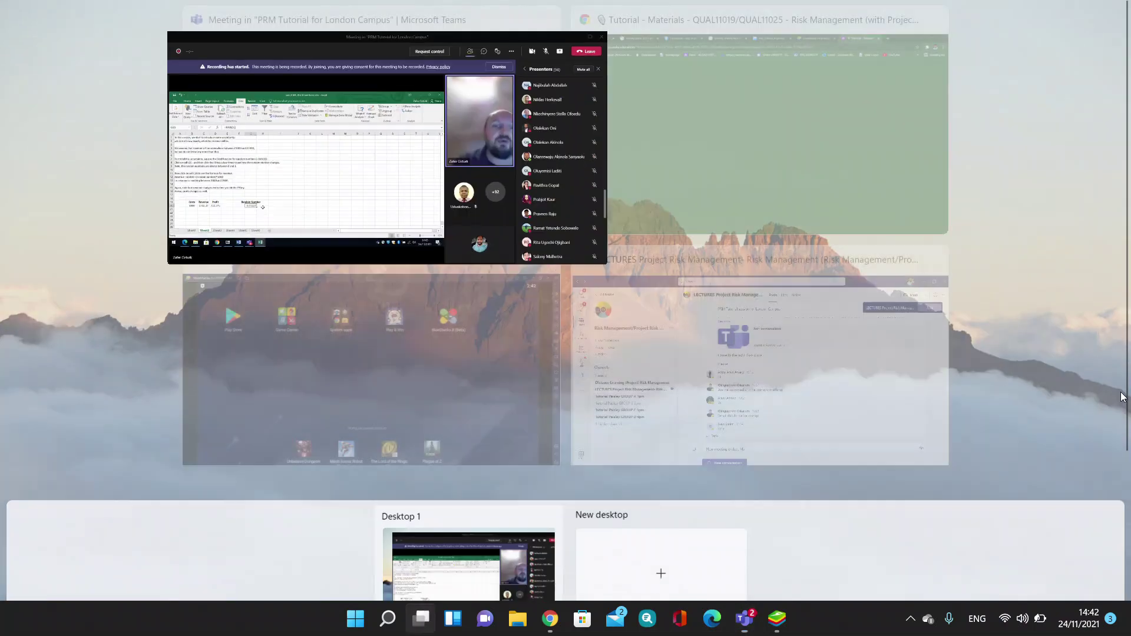
pyautogui.press('super+Tab')
pyautogui.click(384, 116)
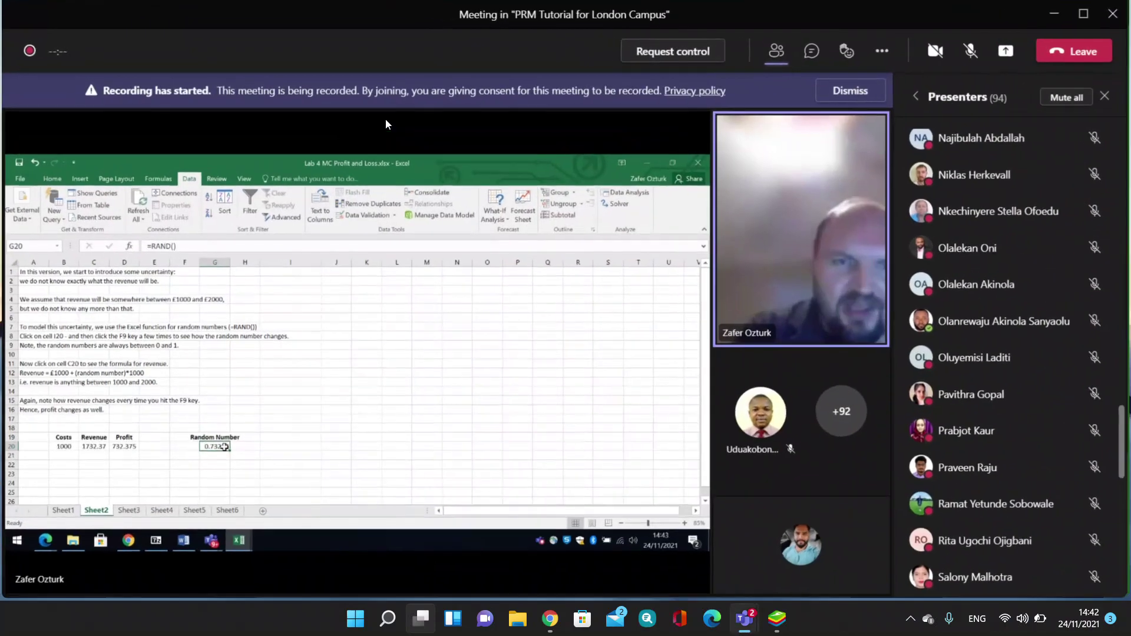
pyautogui.scroll(-5, 1020, 455)
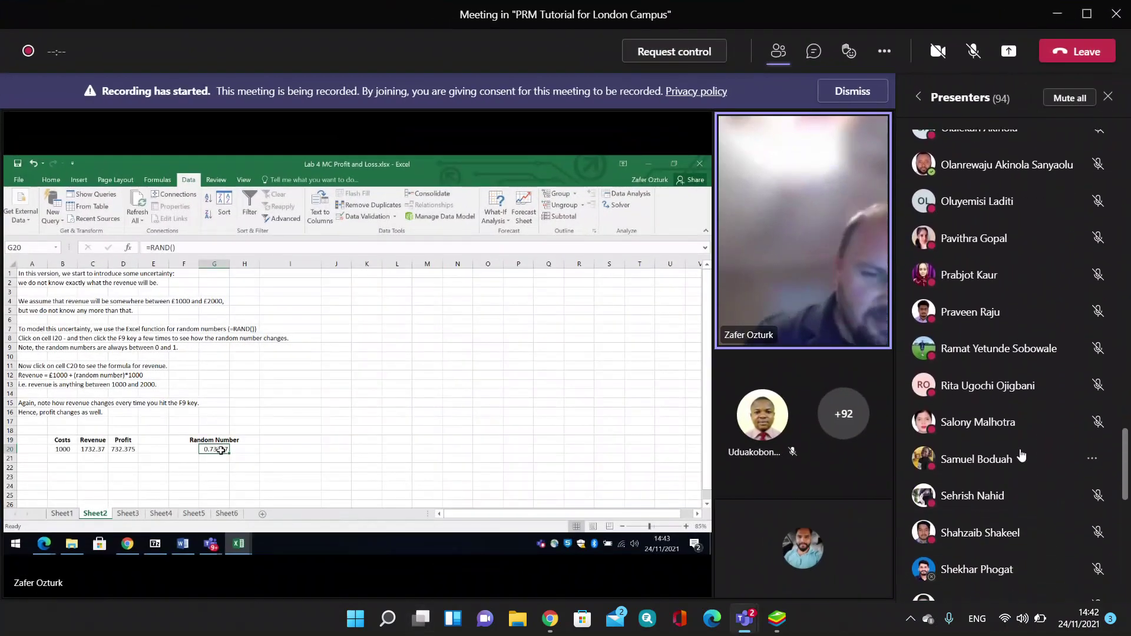
pyautogui.scroll(-6, 1052, 478)
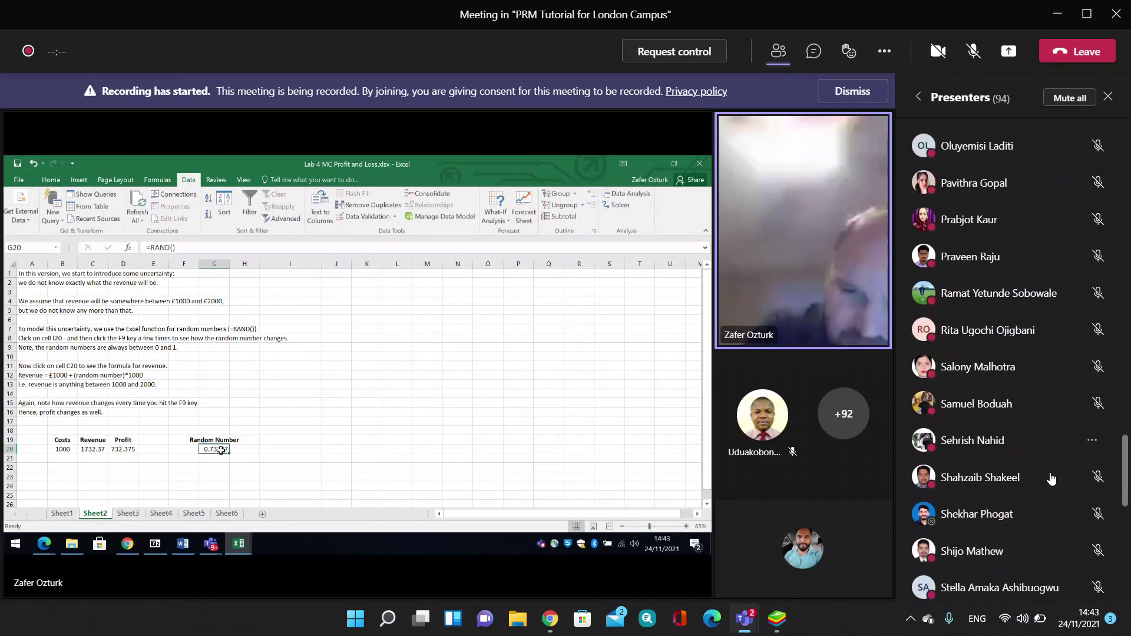
pyautogui.scroll(-5, 1052, 478)
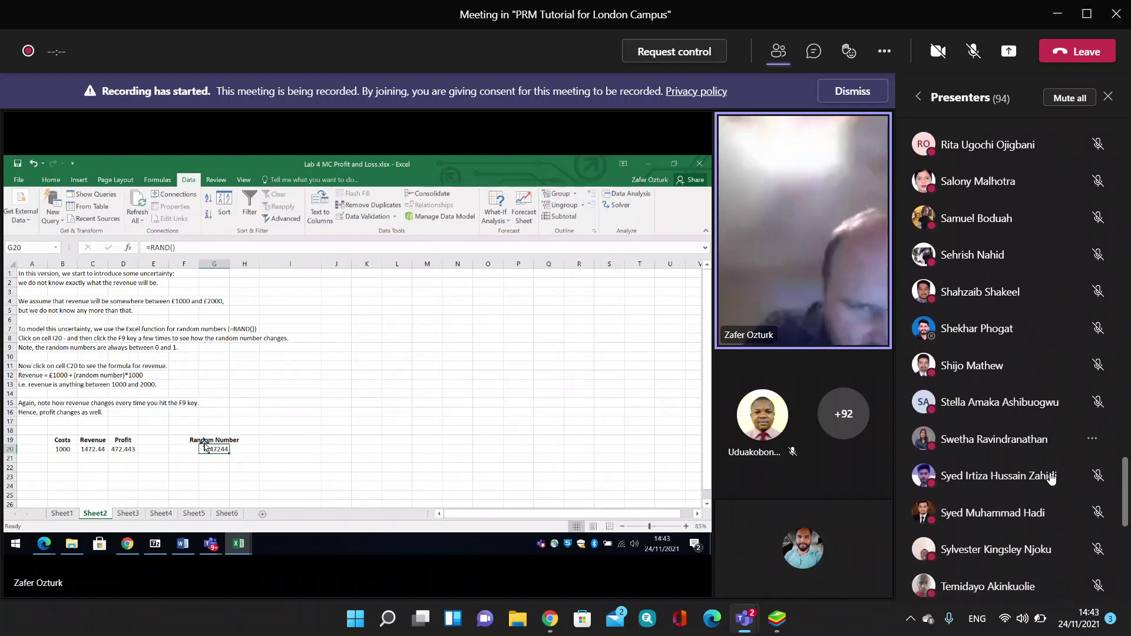
pyautogui.scroll(-9, 1051, 478)
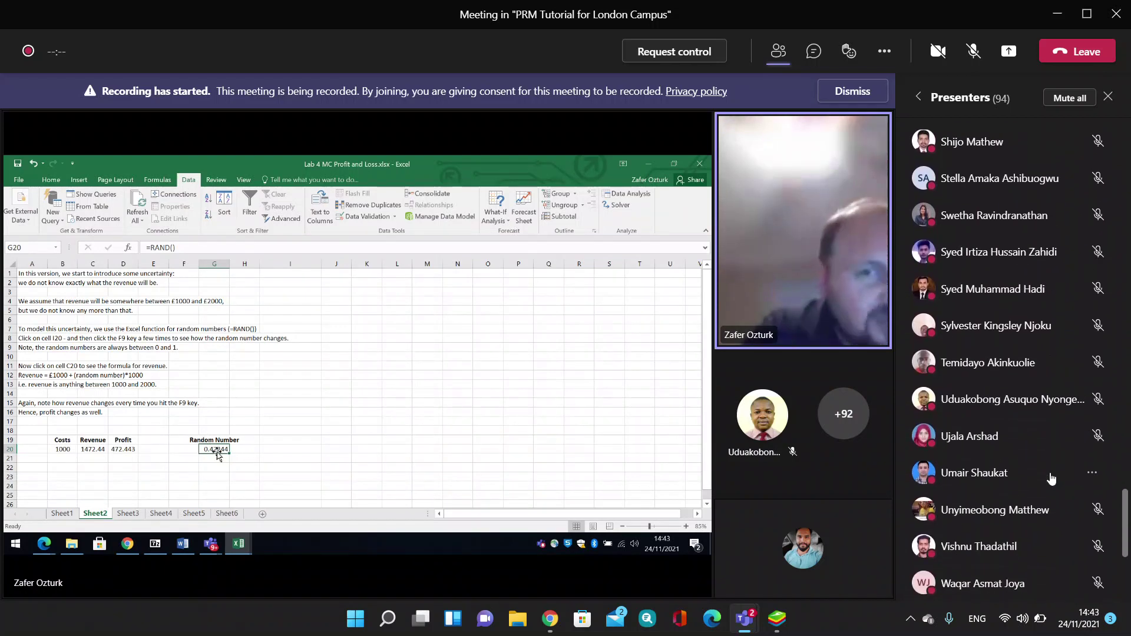
pyautogui.scroll(-1, 1052, 478)
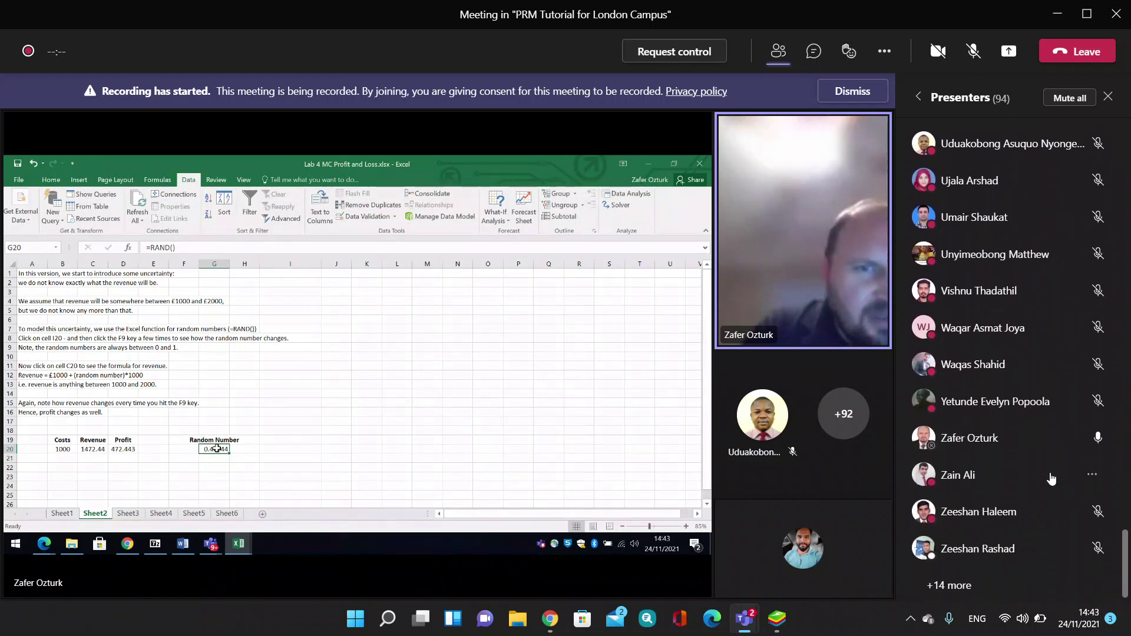
# Review the presenters list back up to its first entry and close the participants list.
pyautogui.scroll(11, 1052, 478)
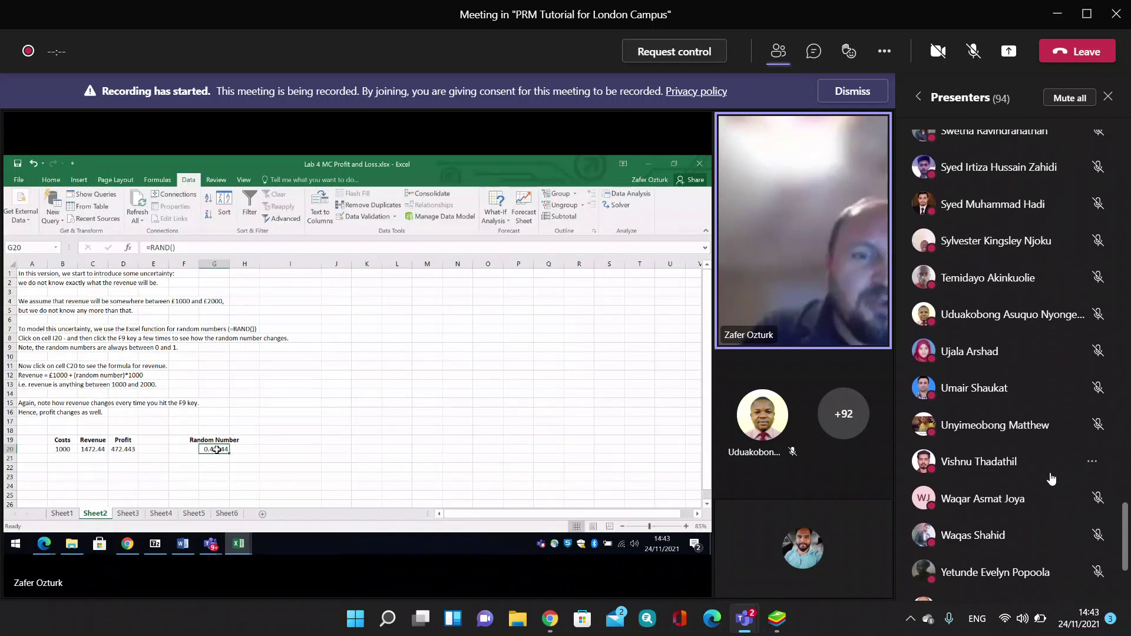
pyautogui.scroll(9, 1052, 479)
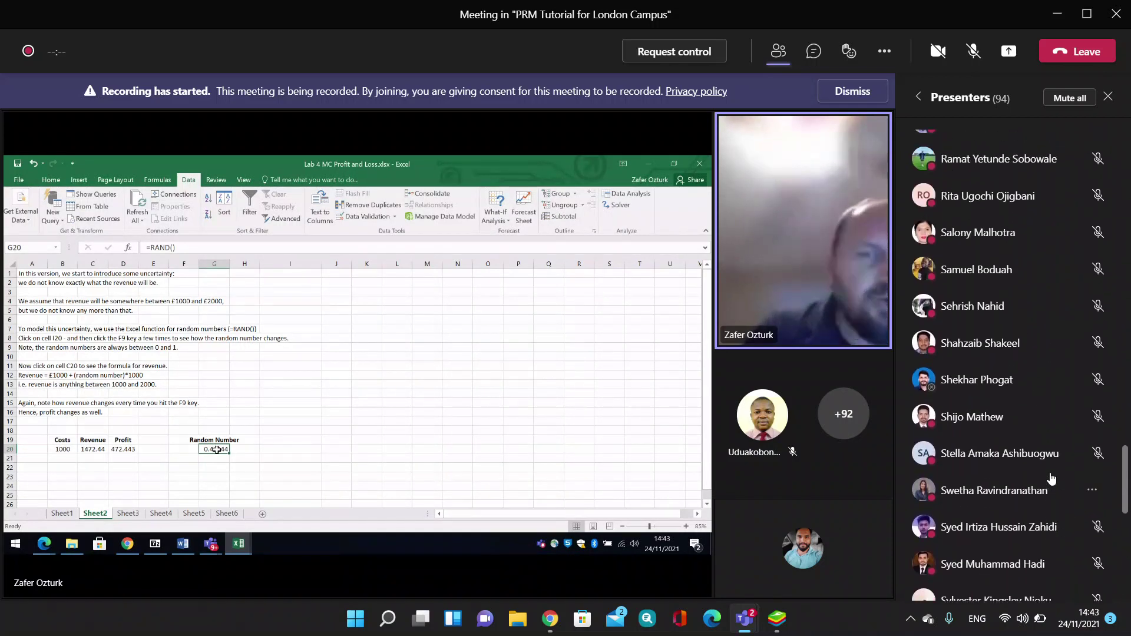
pyautogui.scroll(6, 1052, 479)
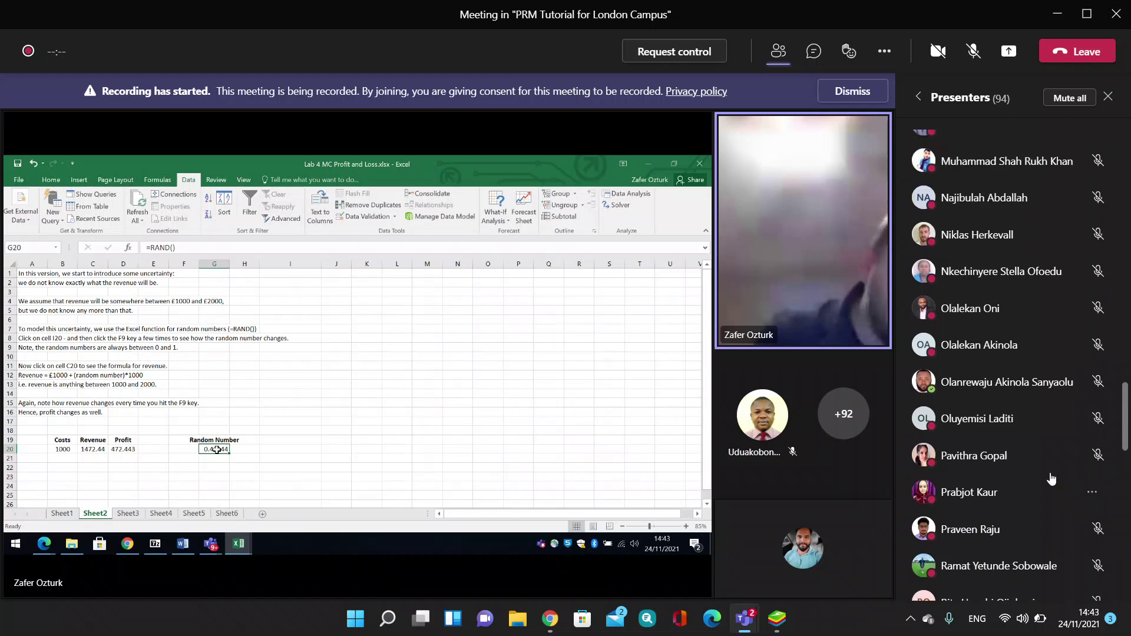
pyautogui.scroll(12, 1052, 479)
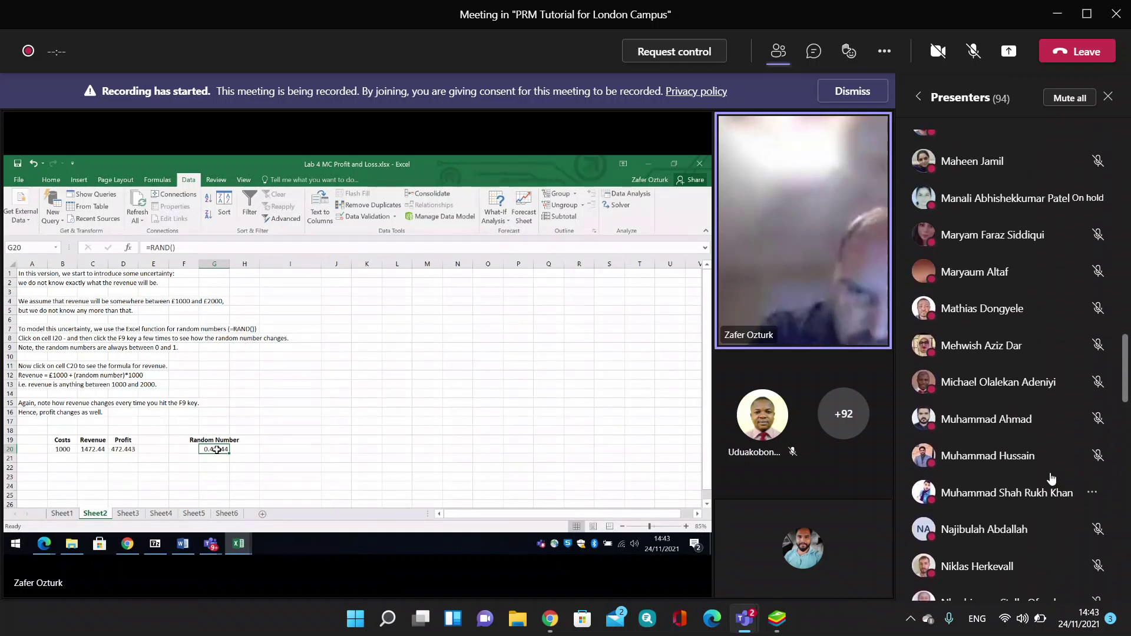
pyautogui.scroll(4, 1052, 478)
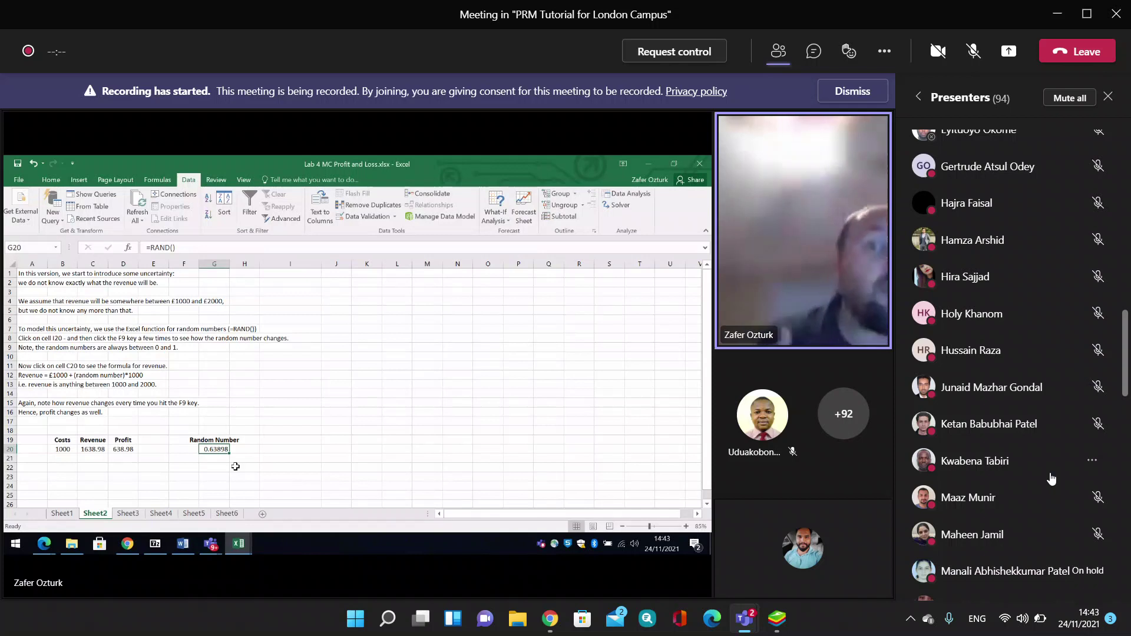
pyautogui.scroll(15, 1052, 478)
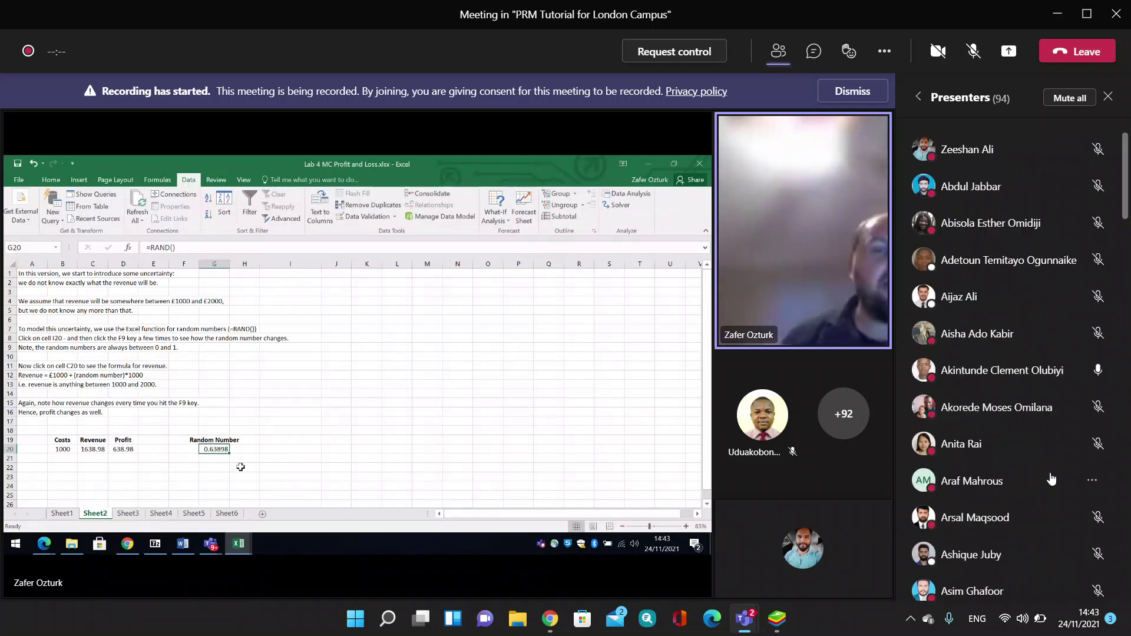
pyautogui.click(778, 51)
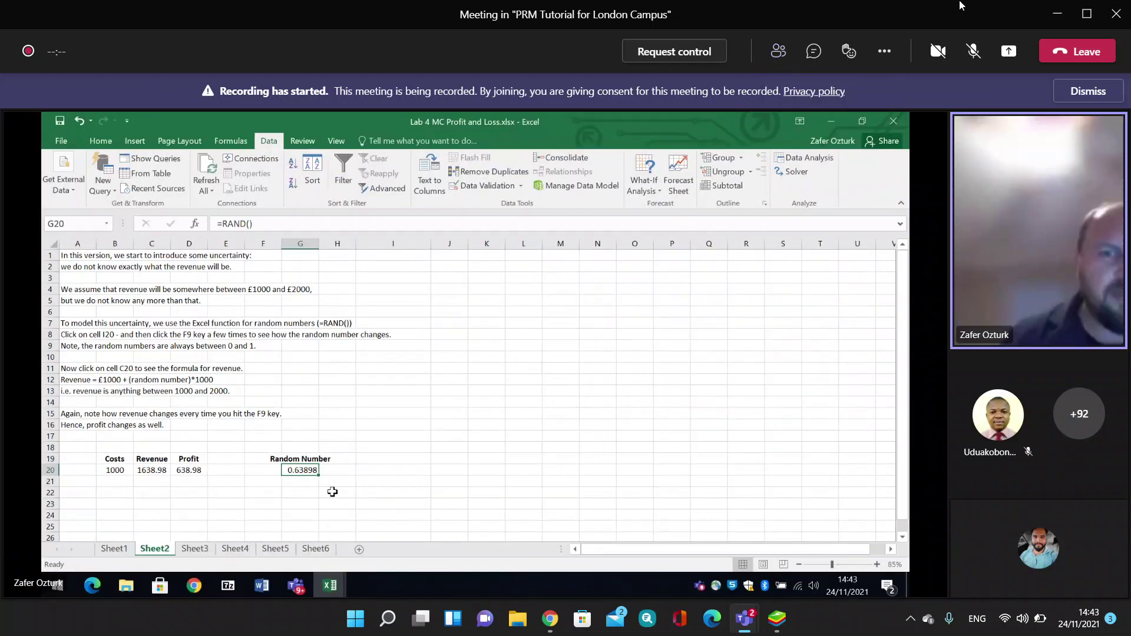
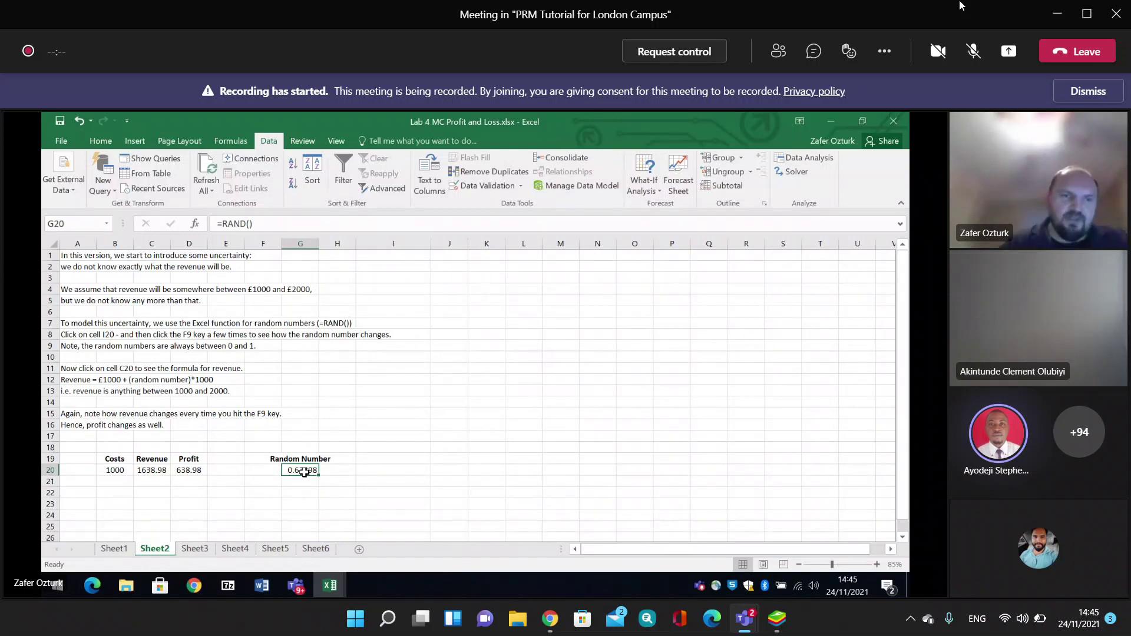
# Check the profit formula in D21 of Sheet1 and return to Sheet2.
pyautogui.hotkey('ctrl', 'pageup')
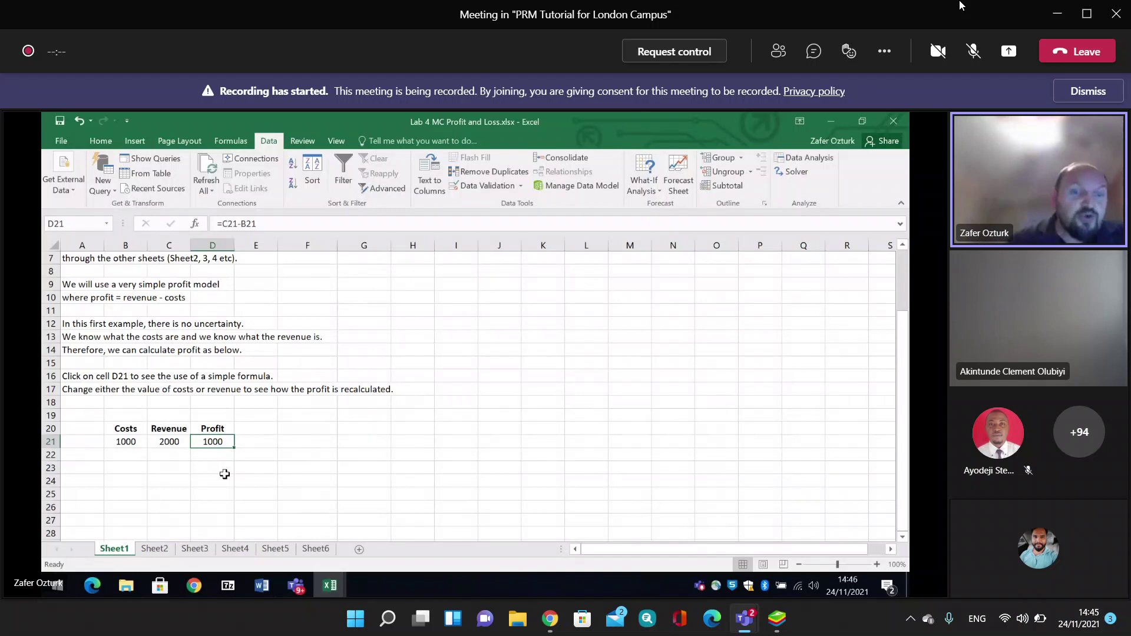
pyautogui.click(164, 550)
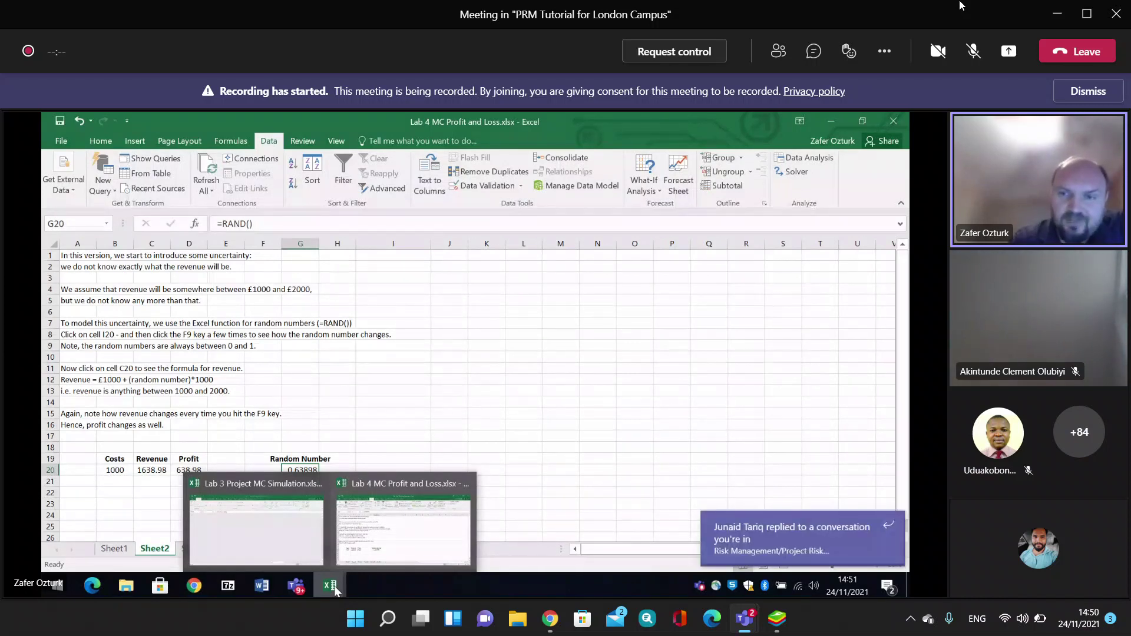
# Open the PRM Tutorial for London Campus channel conversation from the reply notification and read its newest replies.
pyautogui.click(729, 551)
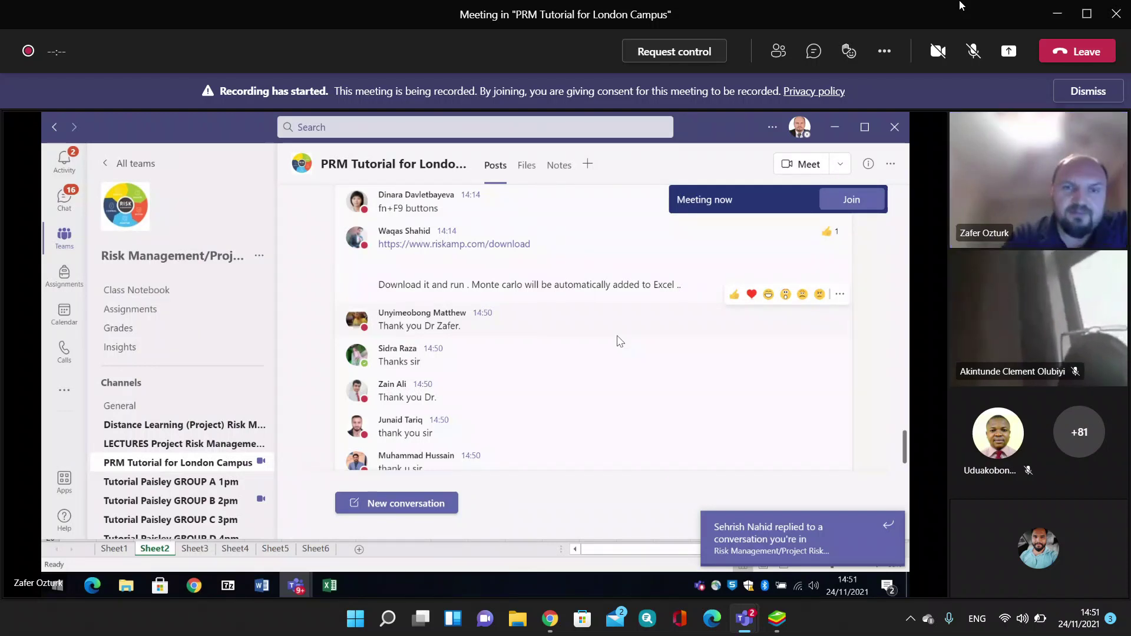
pyautogui.scroll(-2, 620, 342)
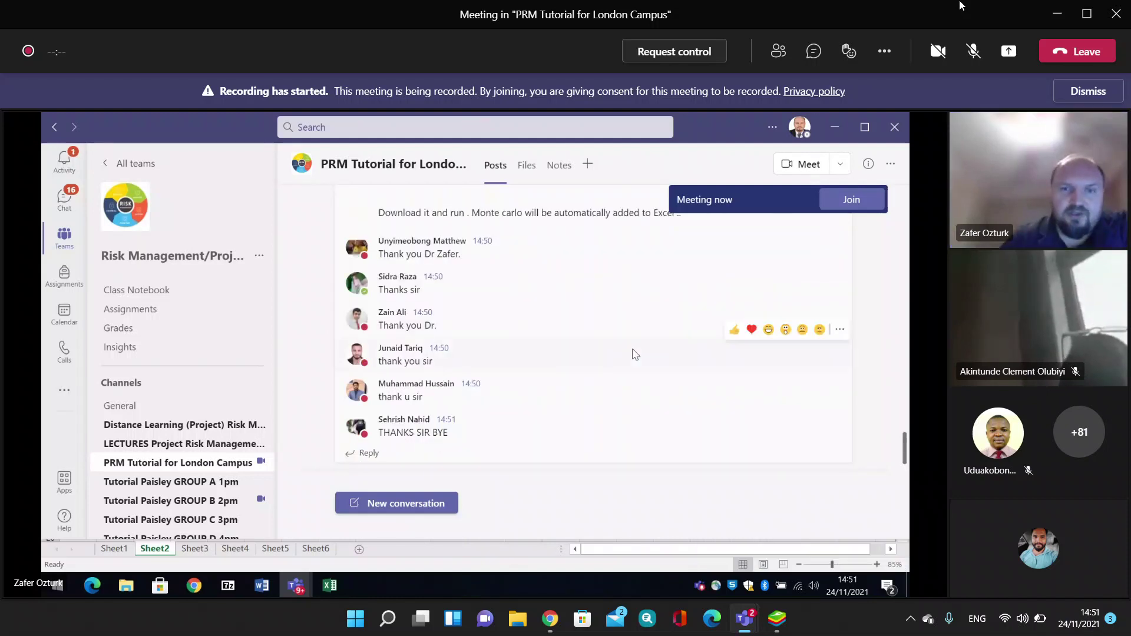